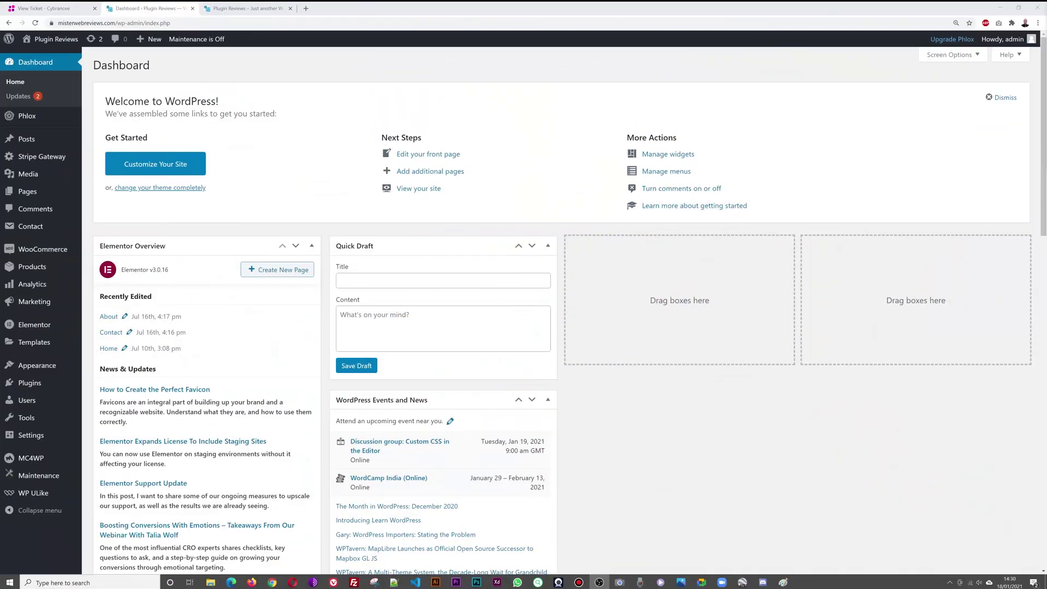
- On the storefront homepage, scroll to The Best Collections and open the Red Bandeau Maxi Dress
{"action": "left_click", "coordinate": [263, 12]}
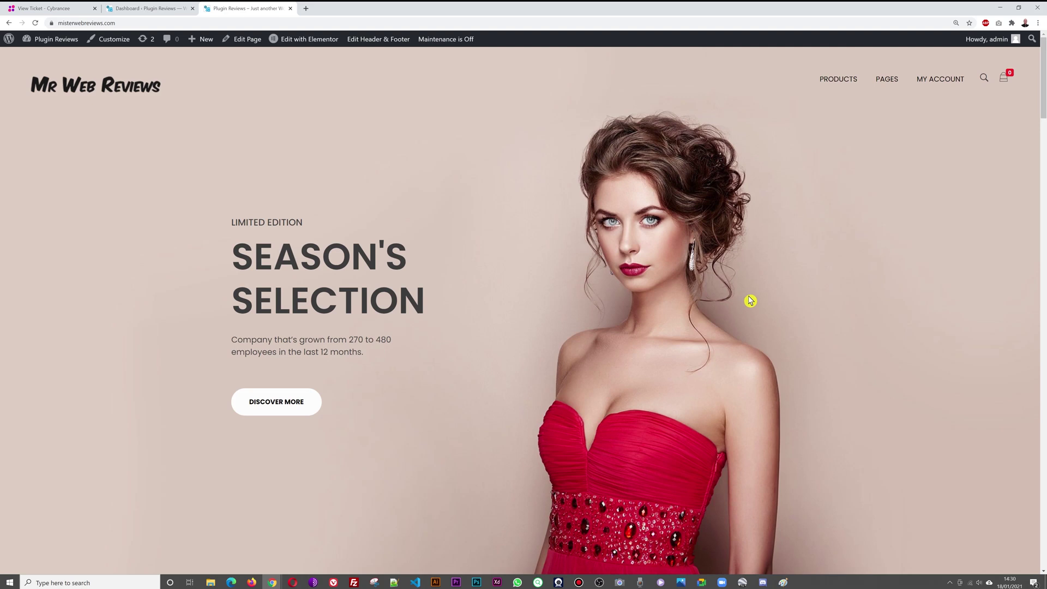
{"action": "scroll", "coordinate": [870, 280], "scroll_direction": "down", "scroll_amount": 8}
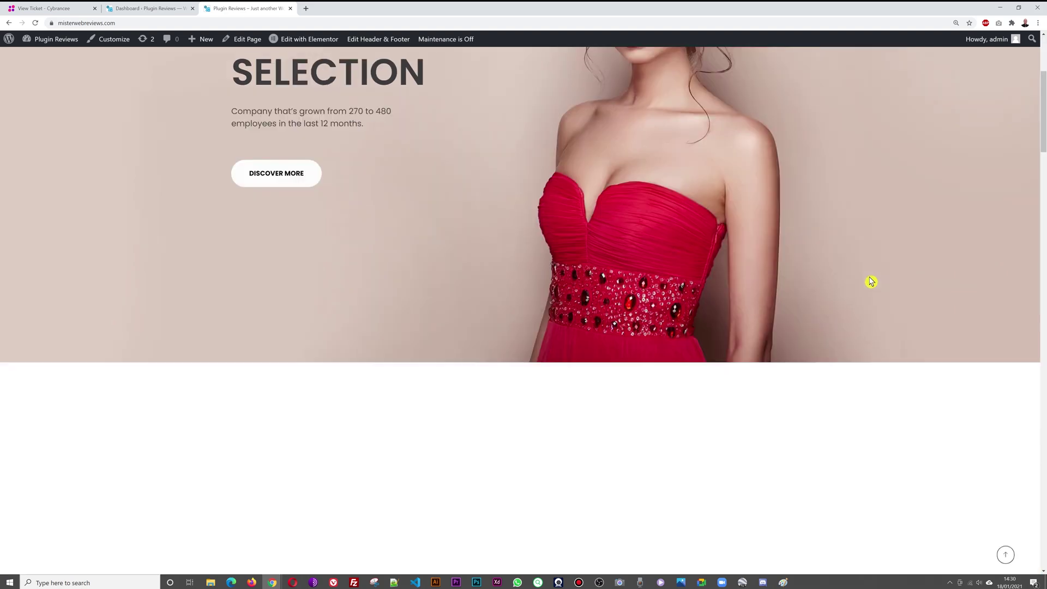
{"action": "scroll", "coordinate": [871, 282], "scroll_direction": "down", "scroll_amount": 10}
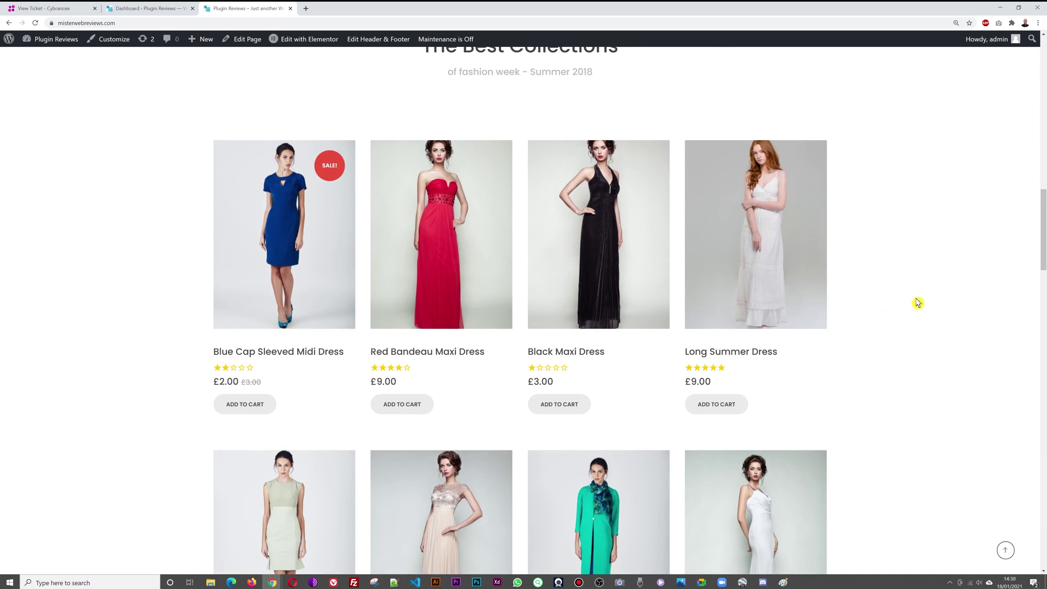
{"action": "scroll", "coordinate": [921, 302], "scroll_direction": "down", "scroll_amount": 1}
{"action": "left_click", "coordinate": [445, 246]}
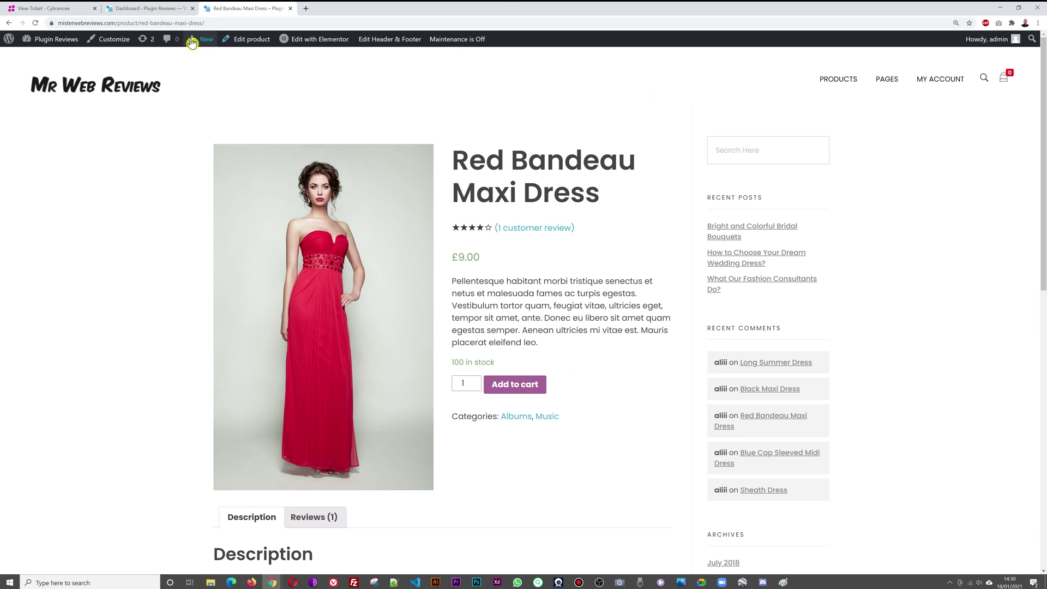
- From the admin dashboard, go to Products > All Products and edit Red Bandeau Maxi Dress
{"action": "left_click", "coordinate": [148, 13]}
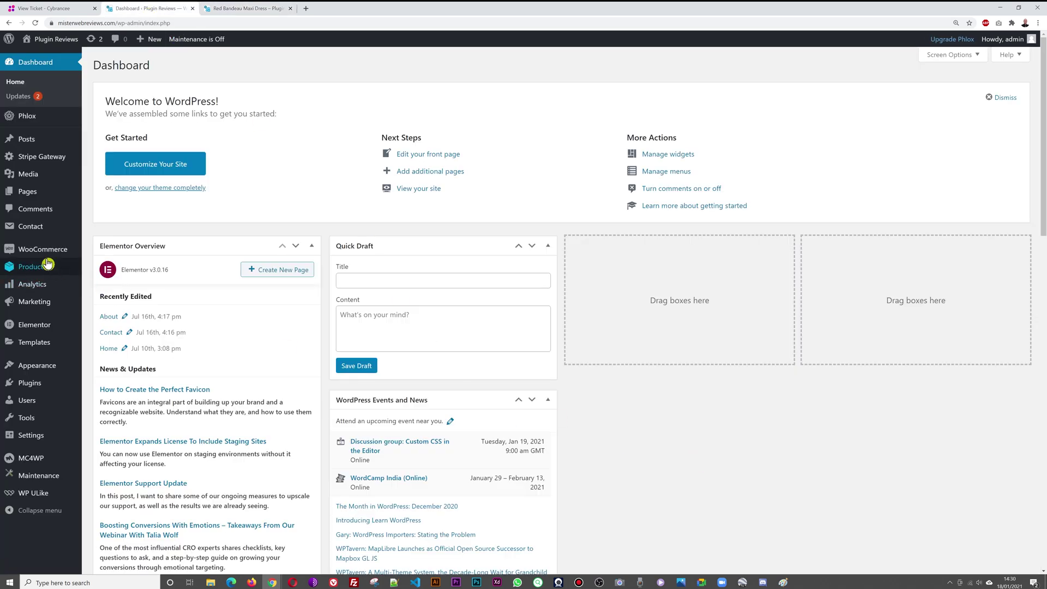
{"action": "mouse_move", "coordinate": [39, 256]}
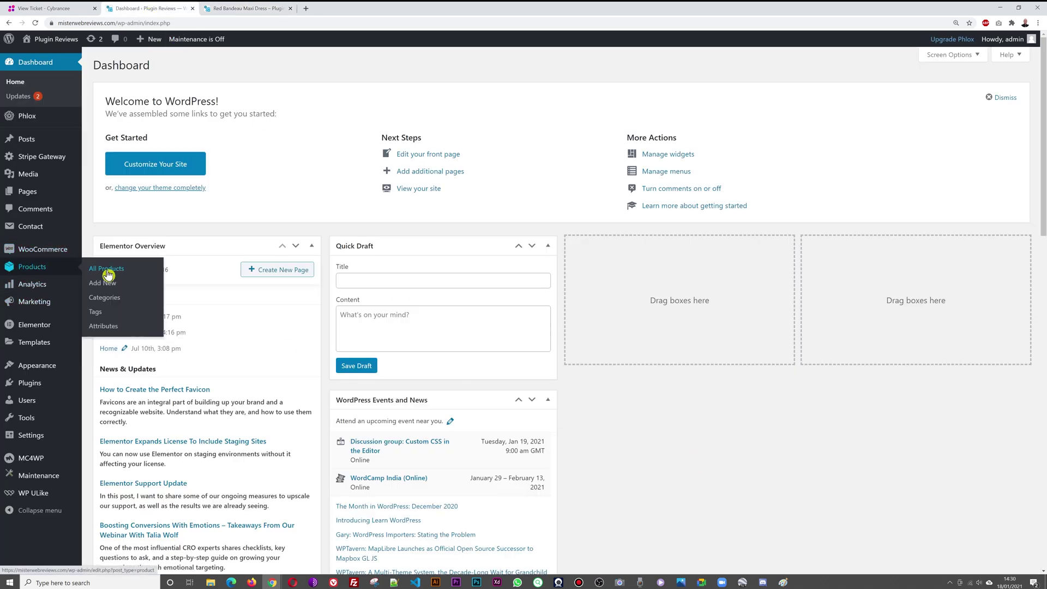
{"action": "left_click", "coordinate": [107, 273]}
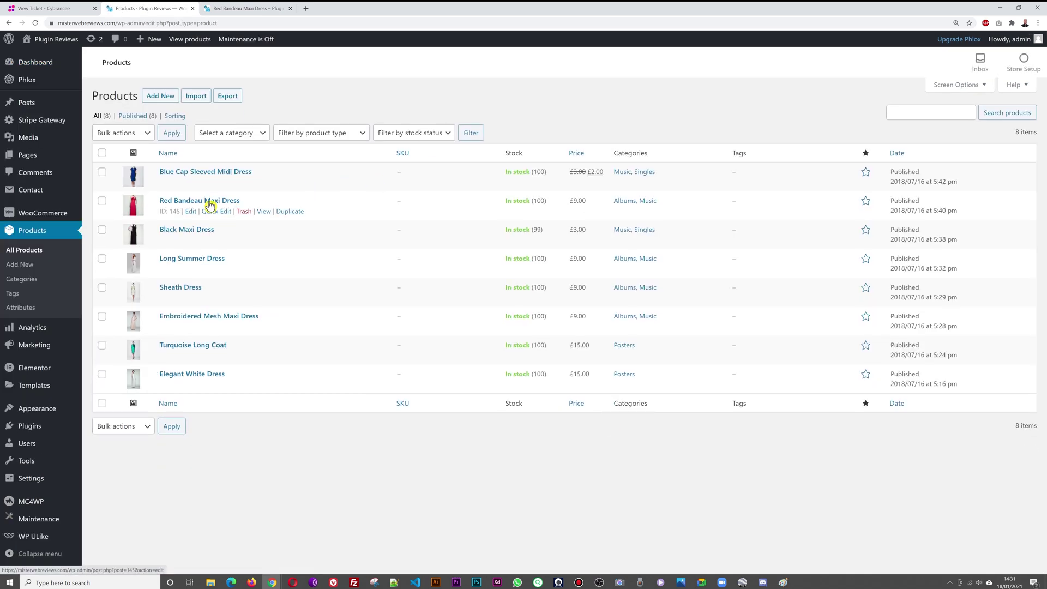
{"action": "left_click", "coordinate": [210, 203]}
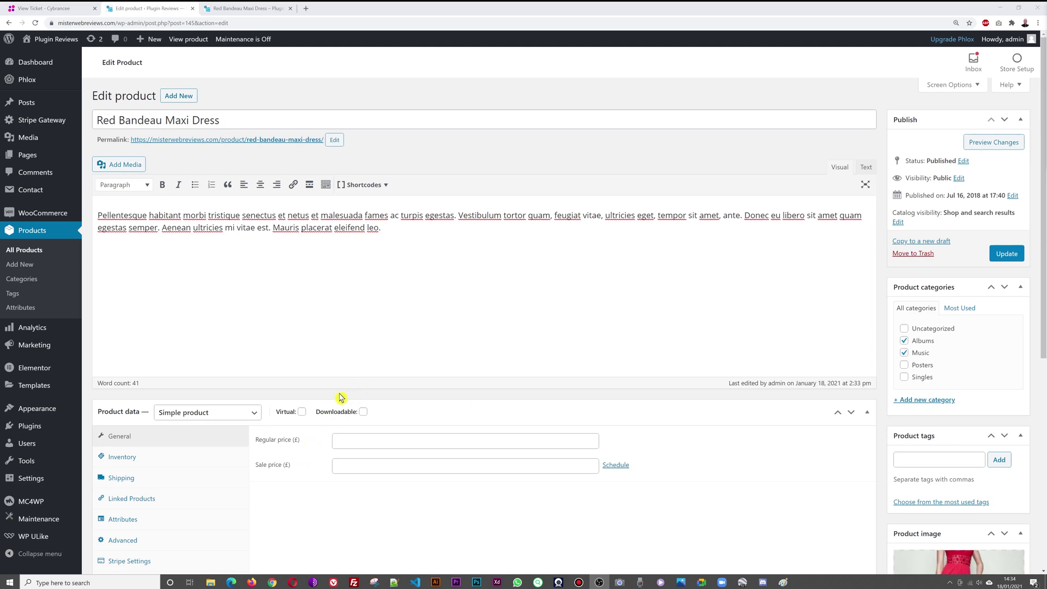
- Change the dress's product type to Variable product
{"action": "left_click", "coordinate": [252, 417]}
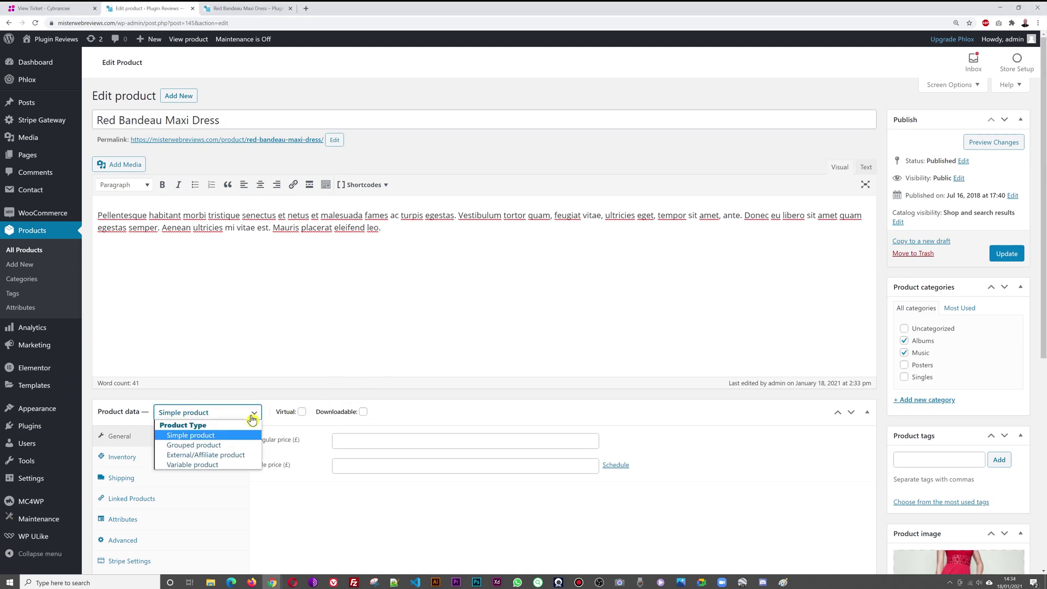
{"action": "left_click", "coordinate": [221, 466]}
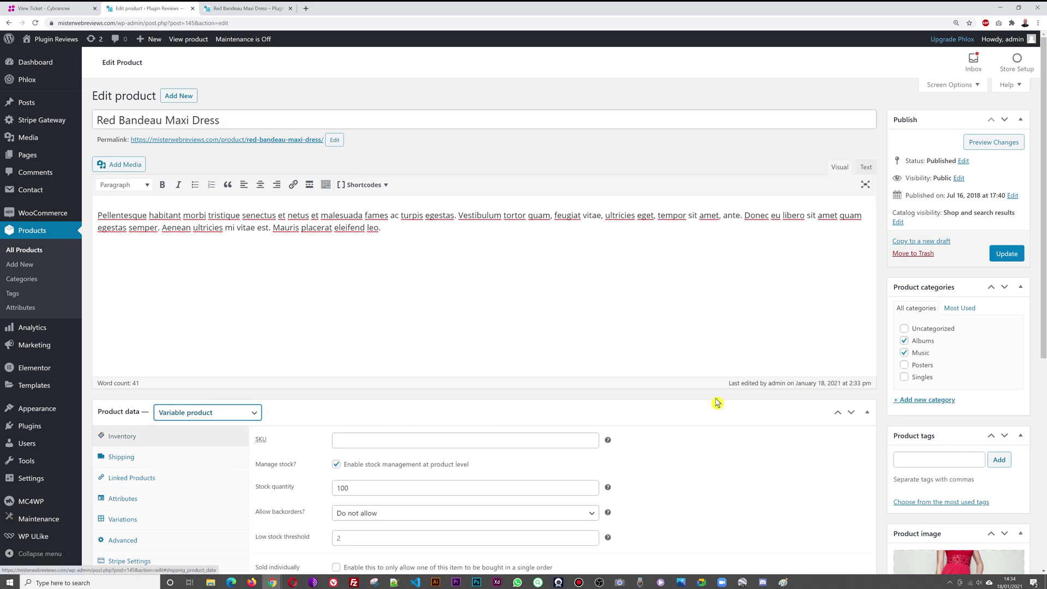
{"action": "scroll", "coordinate": [720, 403], "scroll_direction": "down", "scroll_amount": 3}
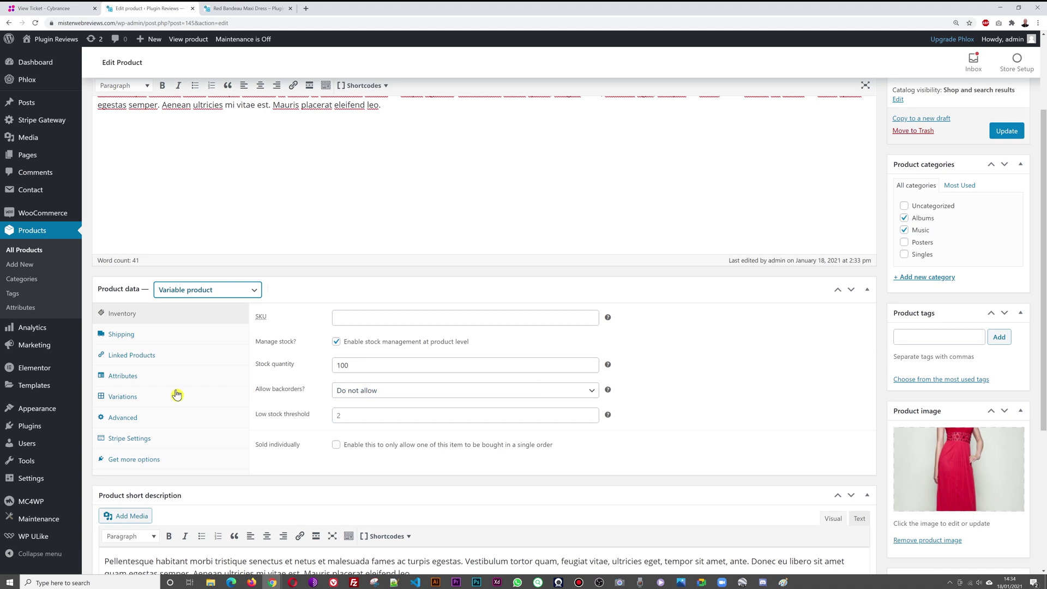
- Add a custom Colour attribute with values Red|Black|White, used for variations, and save it
{"action": "left_click", "coordinate": [124, 376]}
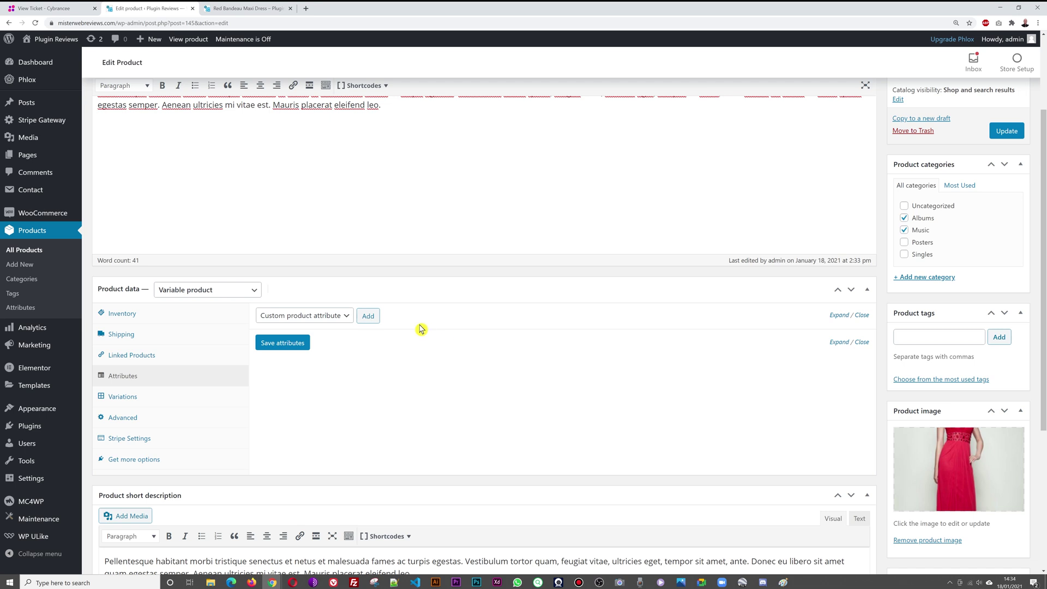
{"action": "left_click", "coordinate": [372, 321]}
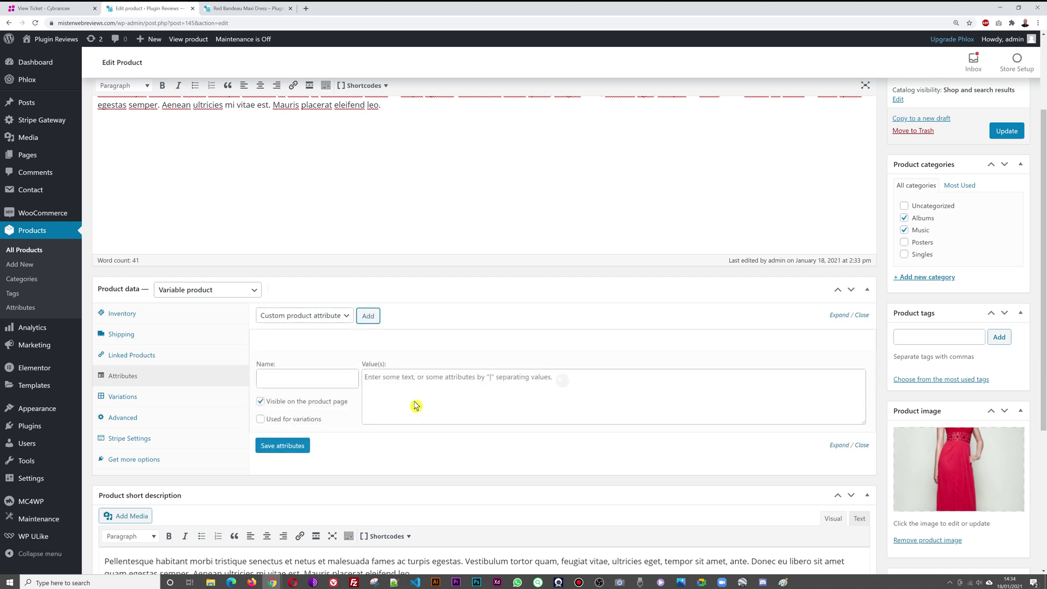
{"action": "left_click", "coordinate": [320, 380]}
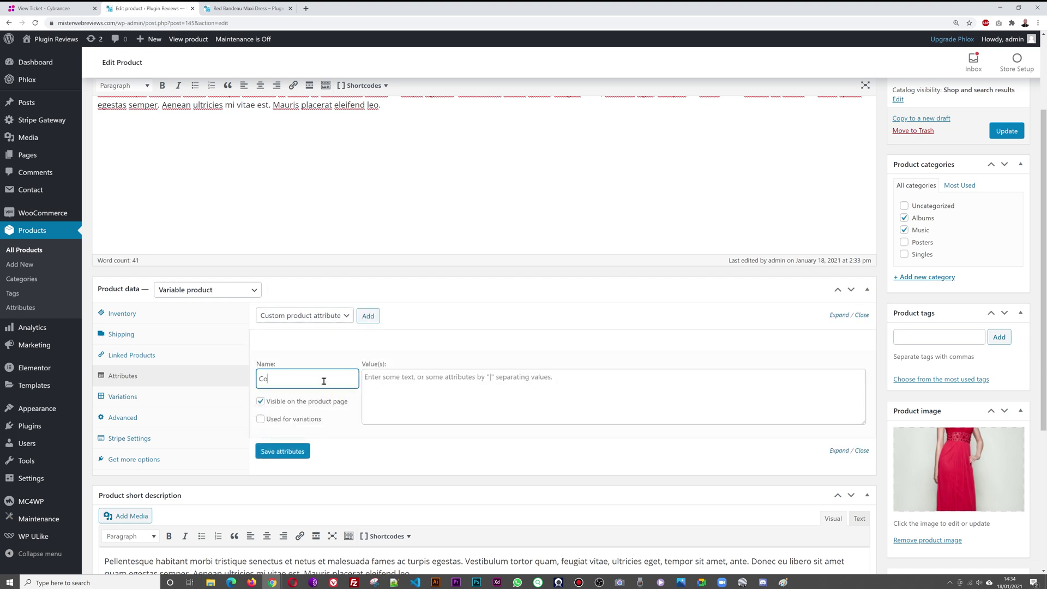
{"action": "type", "text": "Colour"}
{"action": "left_click", "coordinate": [399, 446]}
{"action": "left_click", "coordinate": [432, 394]}
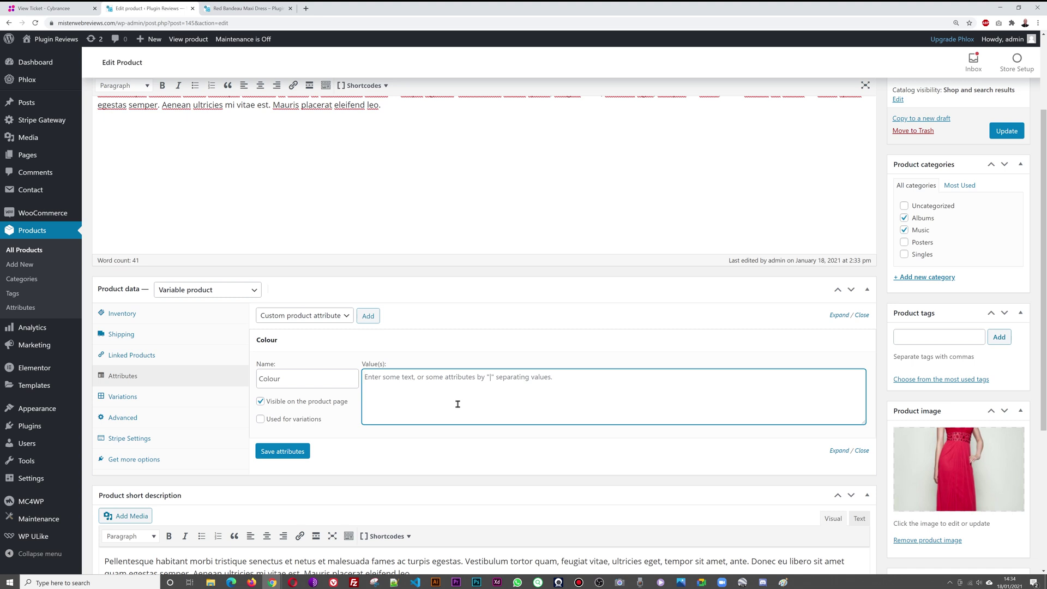
{"action": "type", "text": "Red|Black|White"}
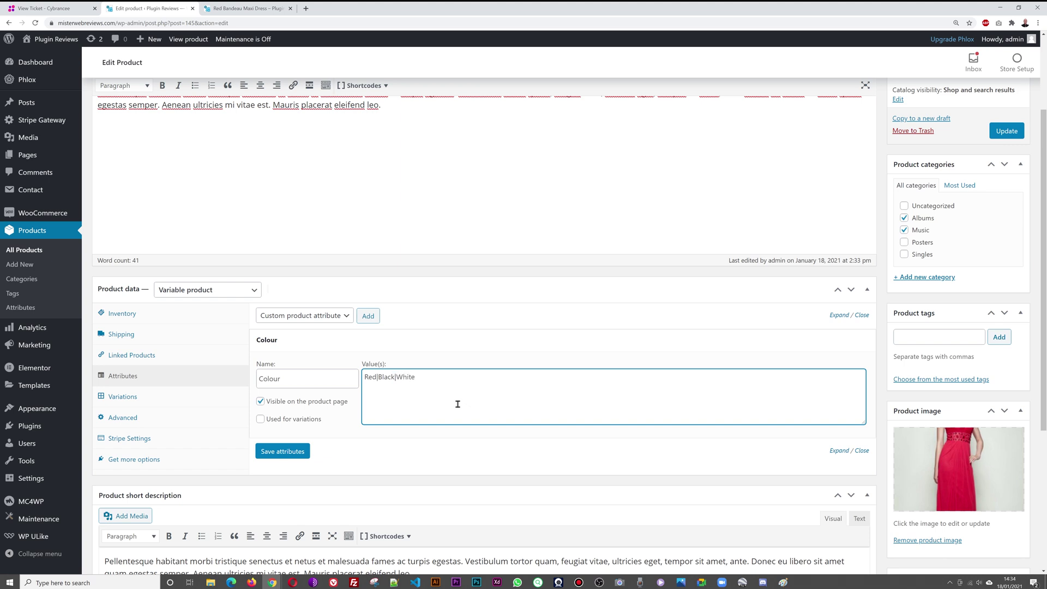
{"action": "left_click", "coordinate": [260, 420]}
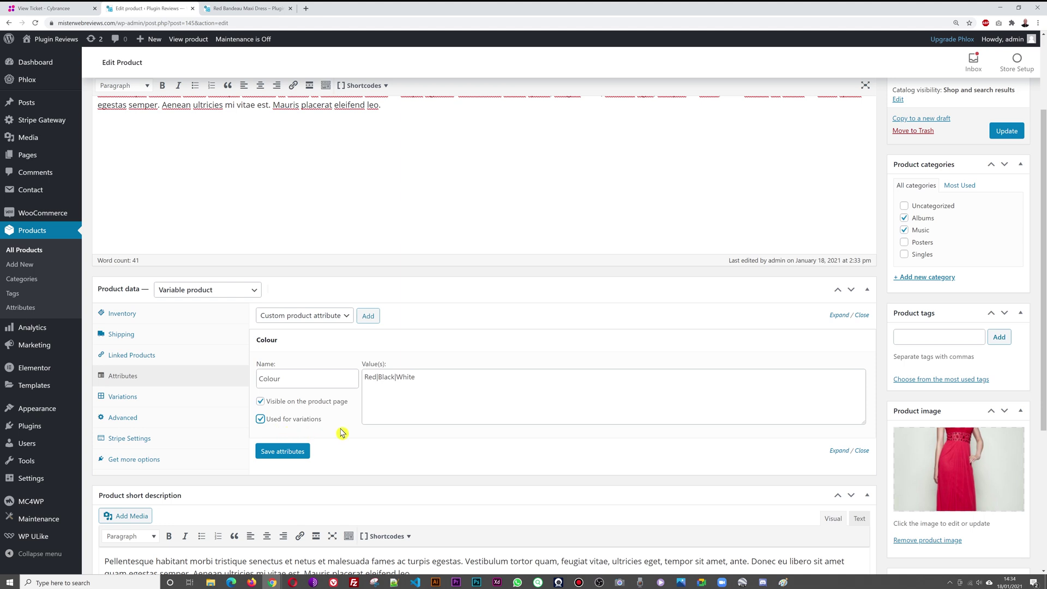
{"action": "left_click", "coordinate": [294, 452]}
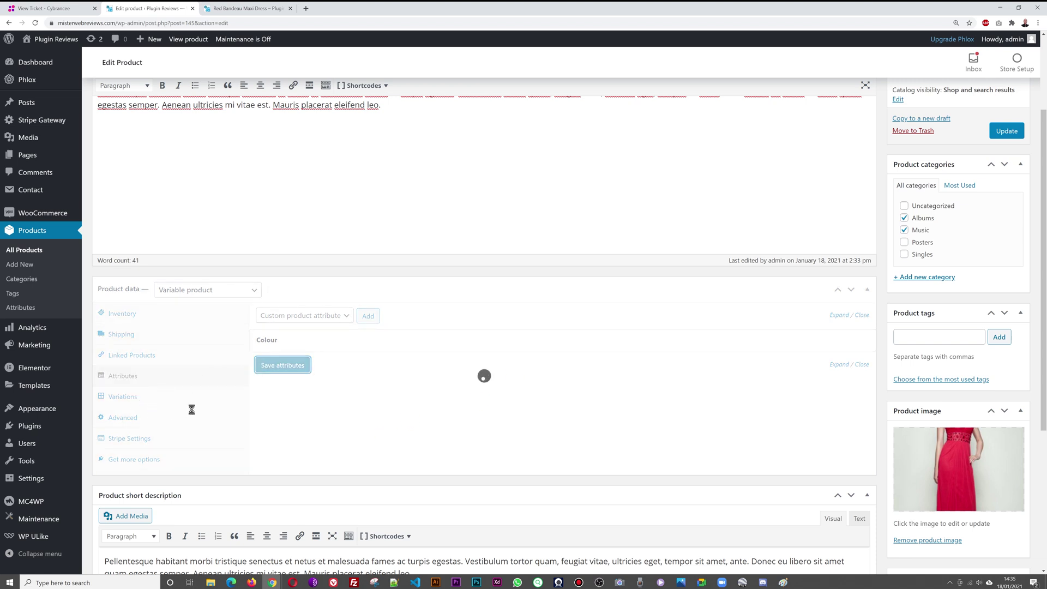
- Run Create variations from all attributes to generate the Red, Black and White variations
{"action": "left_click", "coordinate": [123, 397]}
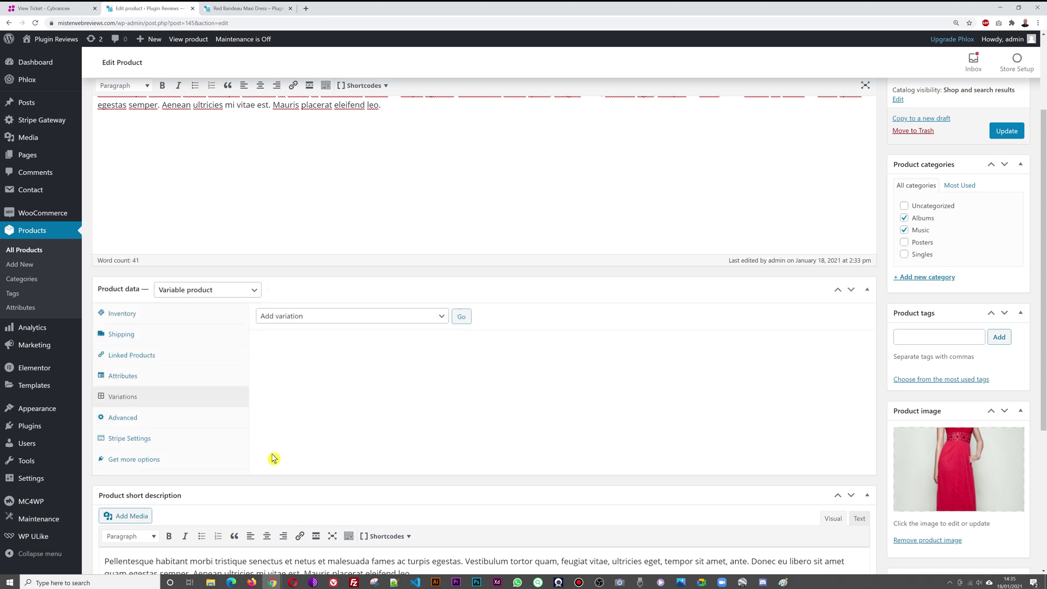
{"action": "left_click", "coordinate": [440, 319]}
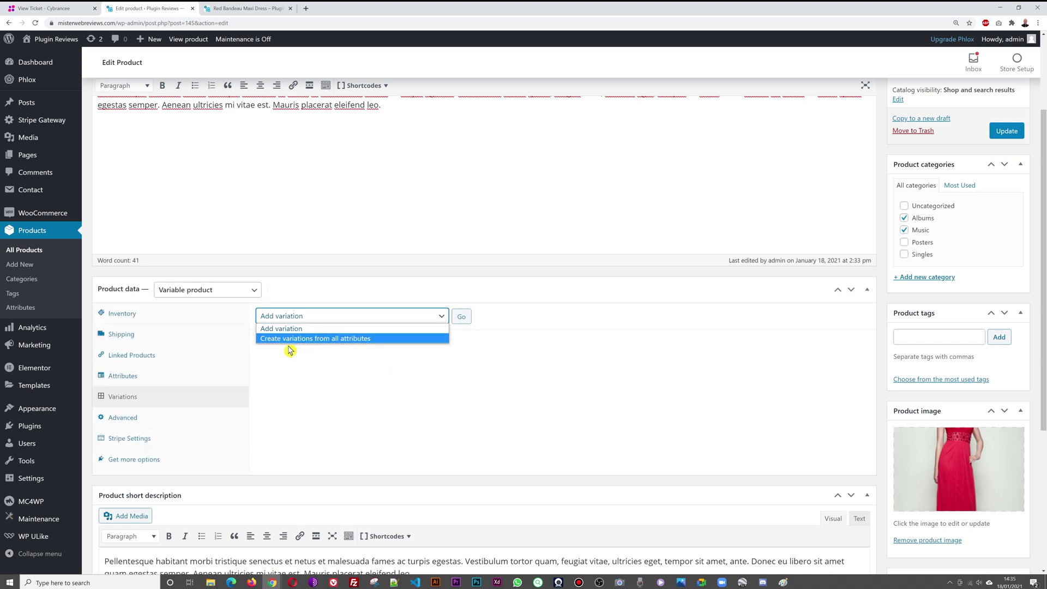
{"action": "left_click", "coordinate": [331, 342]}
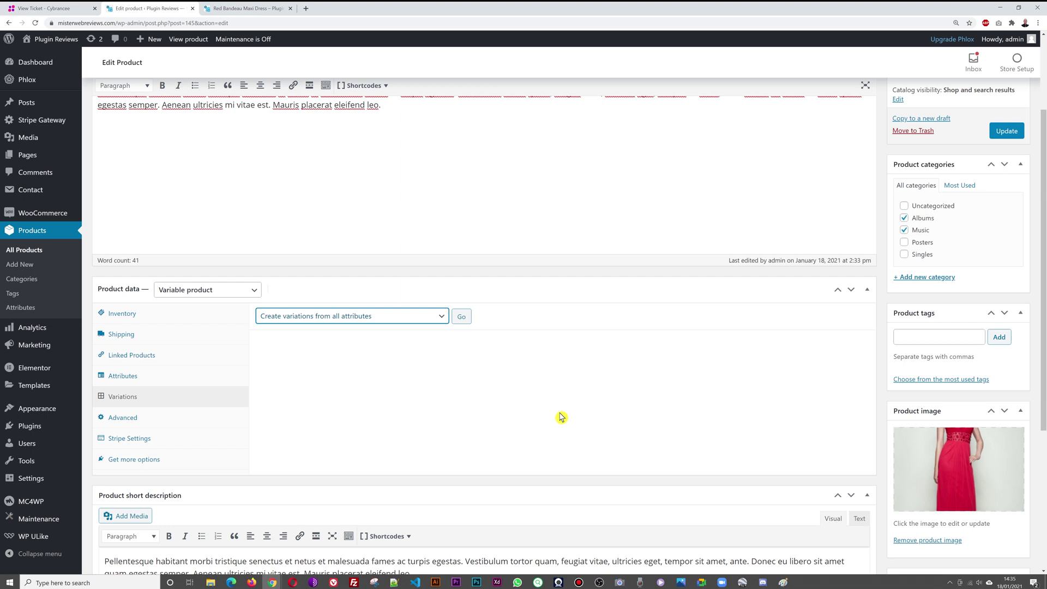
{"action": "left_click", "coordinate": [463, 319]}
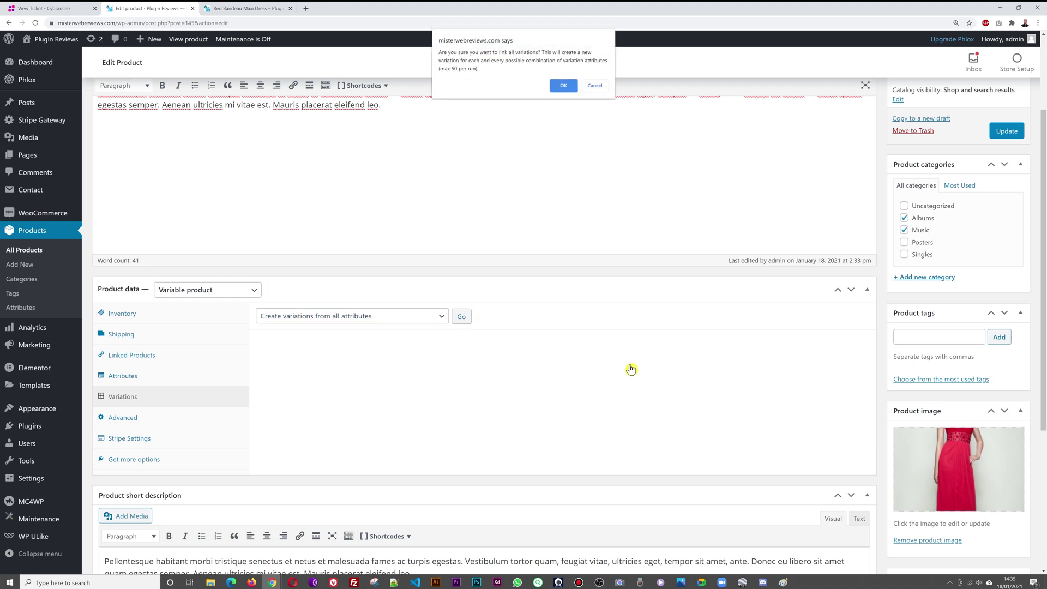
{"action": "left_click", "coordinate": [564, 91]}
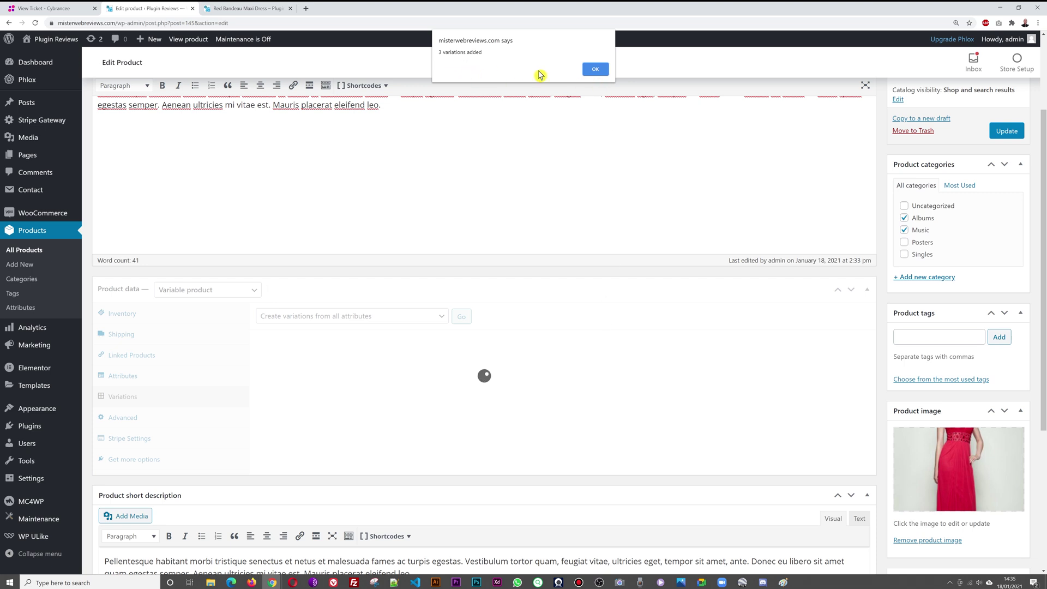
{"action": "left_click", "coordinate": [595, 69]}
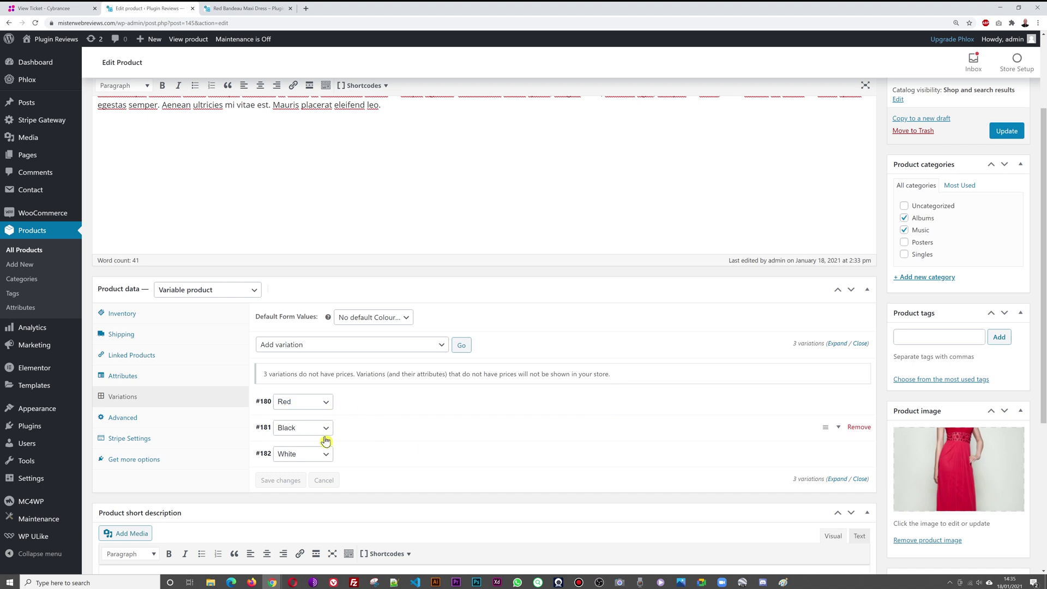
- Expand all variations and enter regular prices: Red 250, Black 199, White 199
{"action": "scroll", "coordinate": [731, 328], "scroll_direction": "down", "scroll_amount": 2}
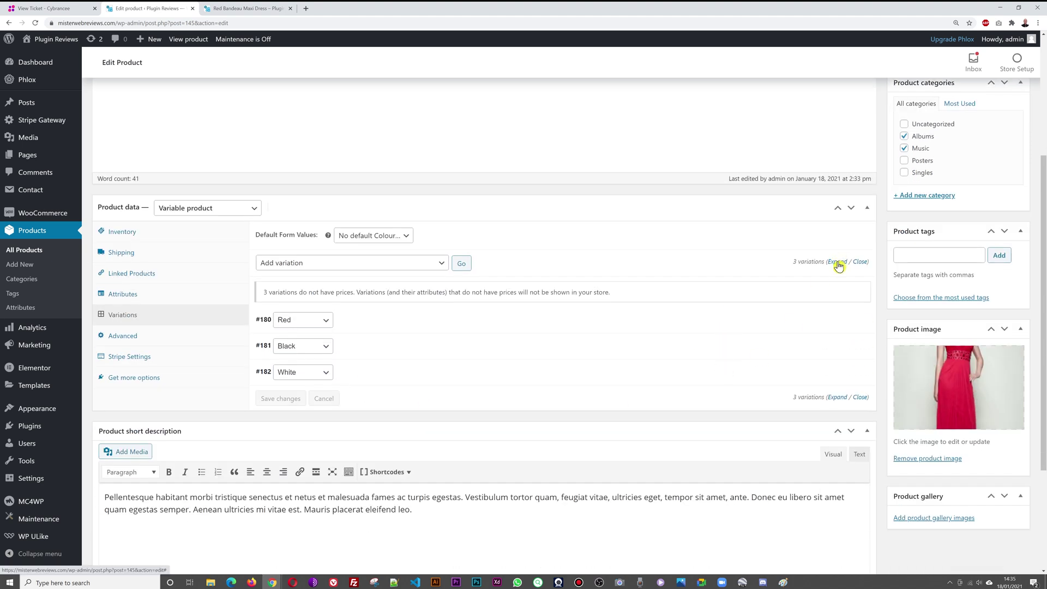
{"action": "left_click", "coordinate": [837, 261]}
{"action": "scroll", "coordinate": [793, 302], "scroll_direction": "down", "scroll_amount": 2}
{"action": "scroll", "coordinate": [793, 303], "scroll_direction": "down", "scroll_amount": 1}
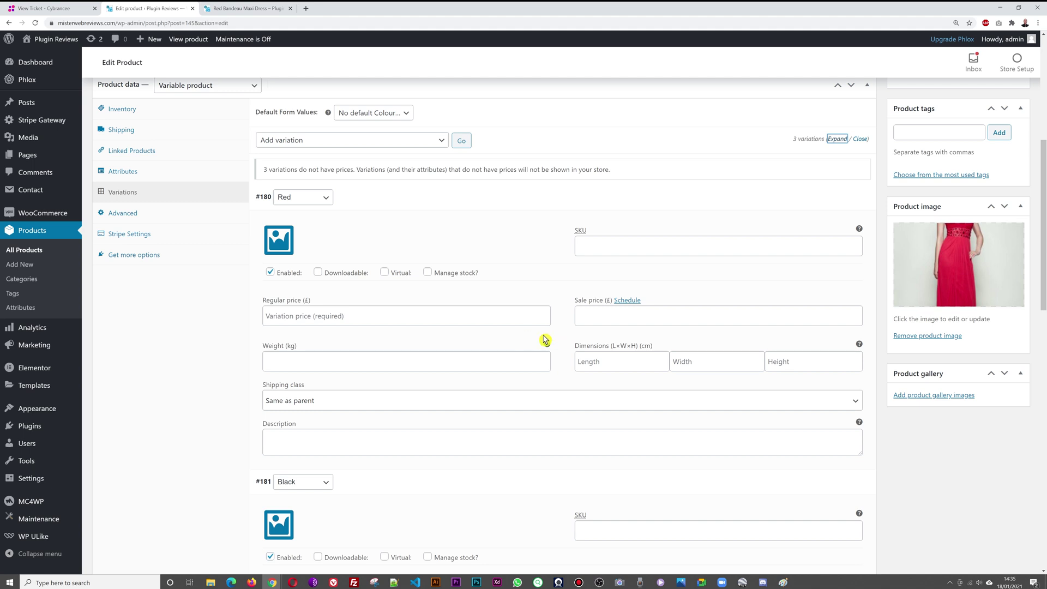
{"action": "left_click", "coordinate": [347, 318]}
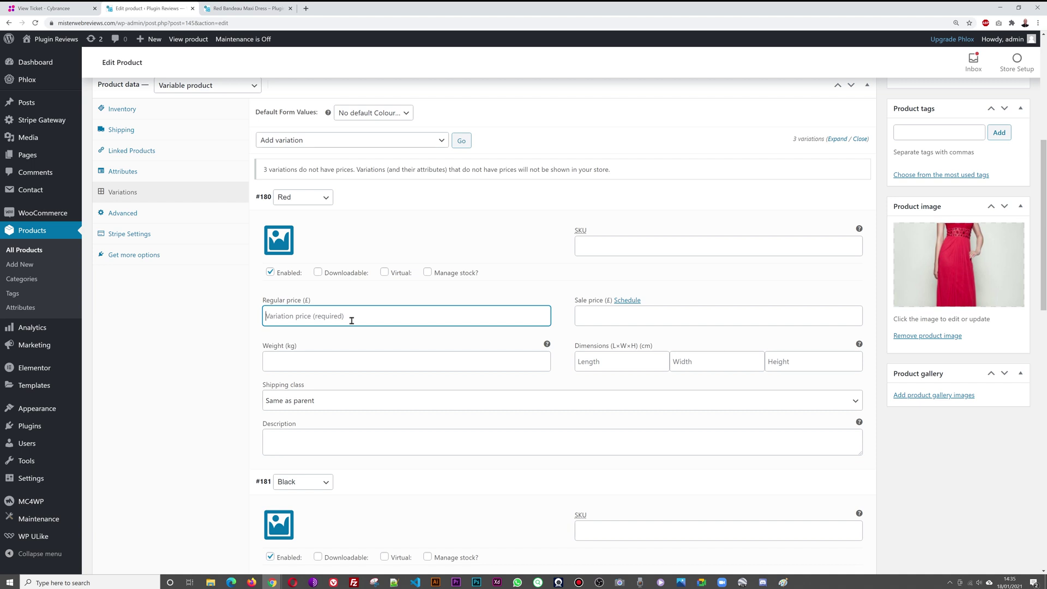
{"action": "type", "text": "250"}
{"action": "scroll", "coordinate": [371, 333], "scroll_direction": "down", "scroll_amount": 5}
{"action": "left_click", "coordinate": [366, 316]}
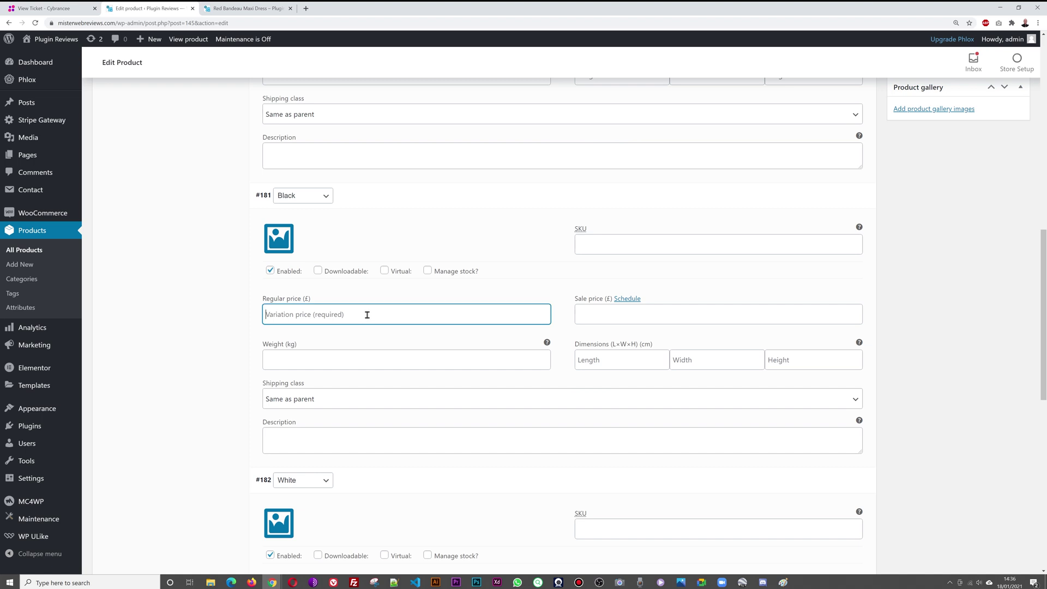
{"action": "type", "text": "199"}
{"action": "scroll", "coordinate": [369, 314], "scroll_direction": "down", "scroll_amount": 4}
{"action": "left_click", "coordinate": [373, 394]}
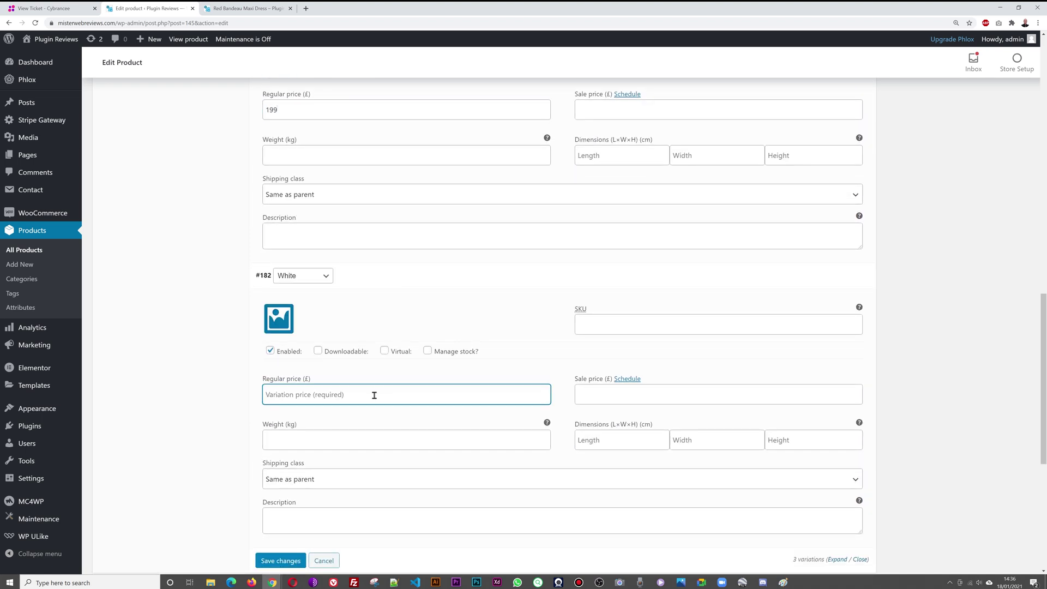
{"action": "type", "text": "199"}
- Correct the Red variation's price to 249 and update the product
{"action": "scroll", "coordinate": [381, 402], "scroll_direction": "up", "scroll_amount": 7}
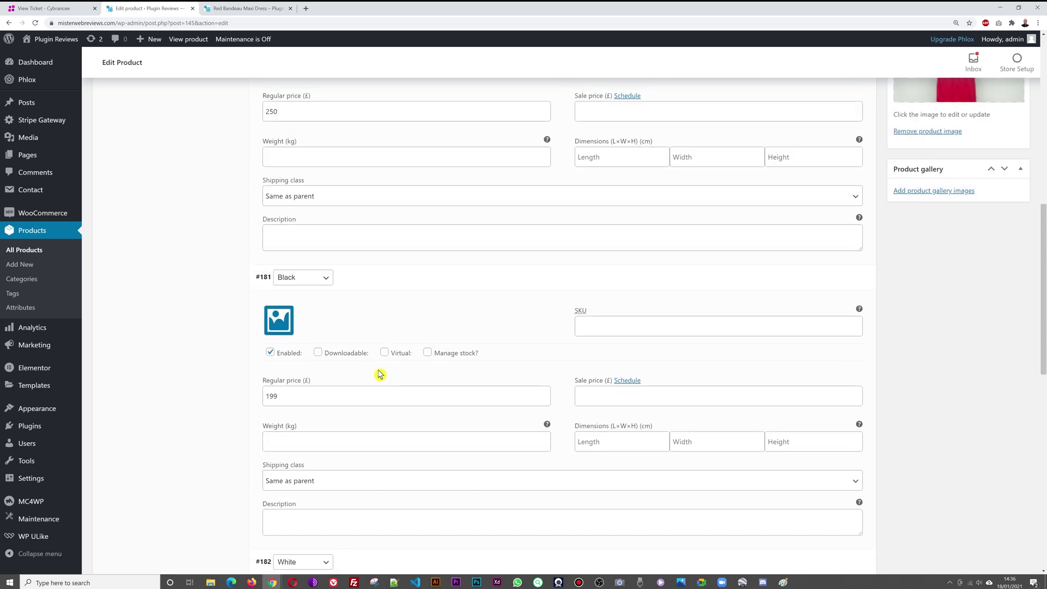
{"action": "left_click", "coordinate": [262, 193]}
{"action": "key", "text": "ctrl+a"}
{"action": "type", "text": "24"}
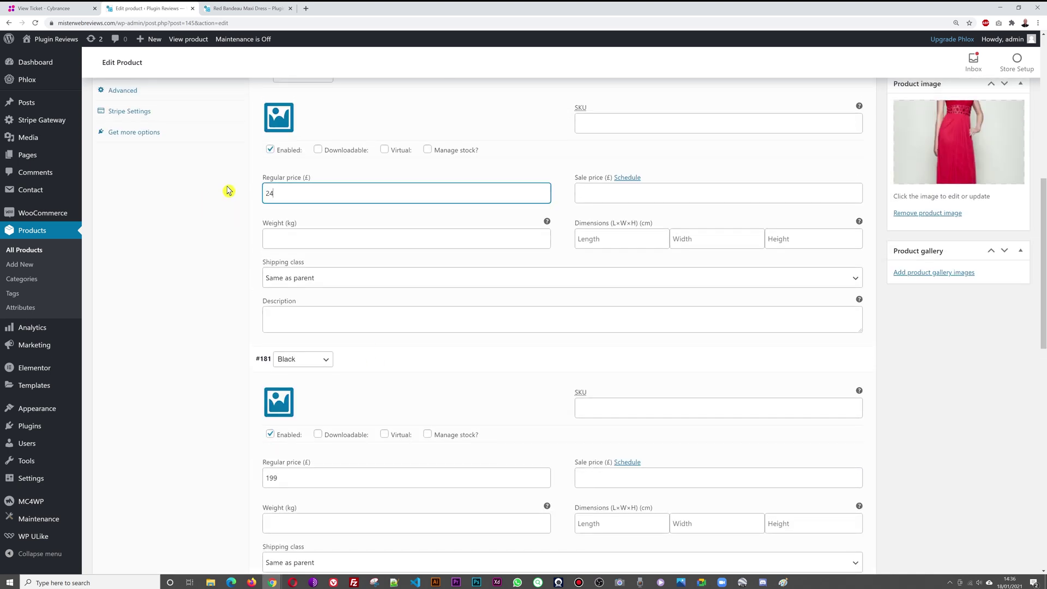
{"action": "scroll", "coordinate": [252, 380], "scroll_direction": "up", "scroll_amount": 4}
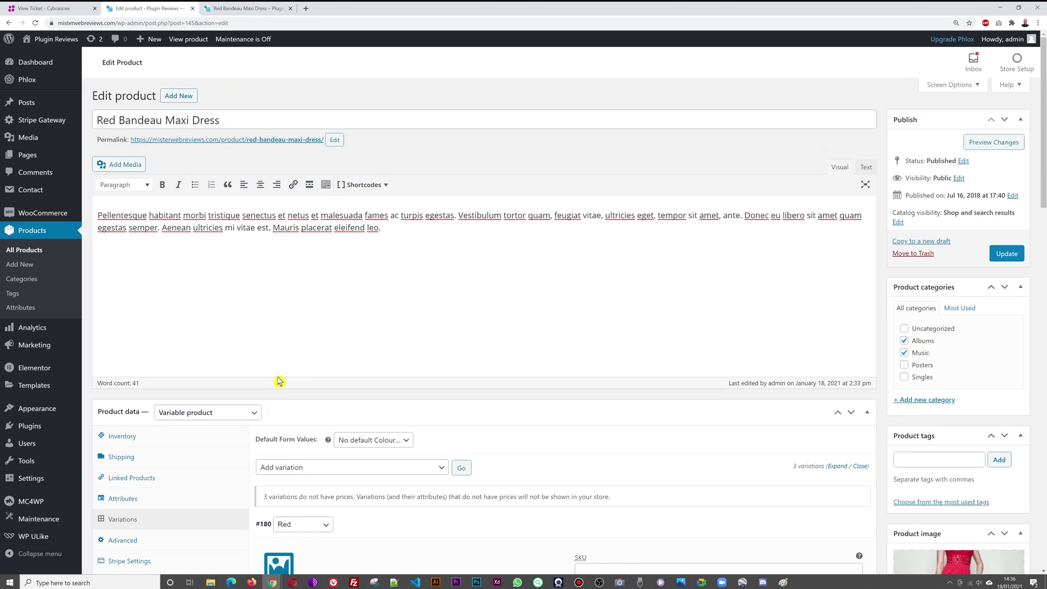
{"action": "left_click", "coordinate": [1007, 254]}
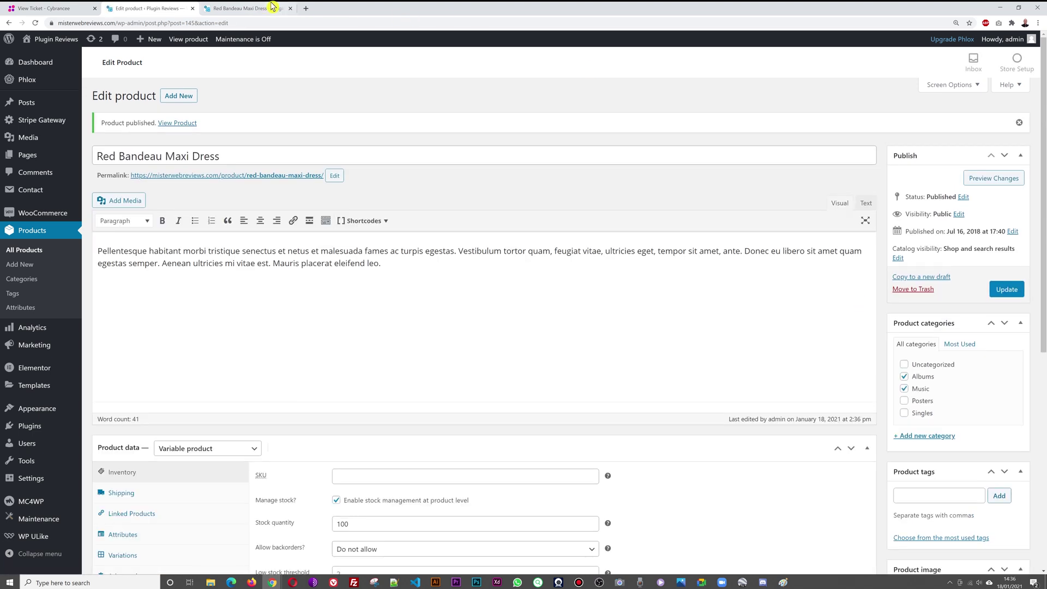
- Reload the live dress page to show the new £199.00–£249.00 price range
{"action": "left_click", "coordinate": [249, 8]}
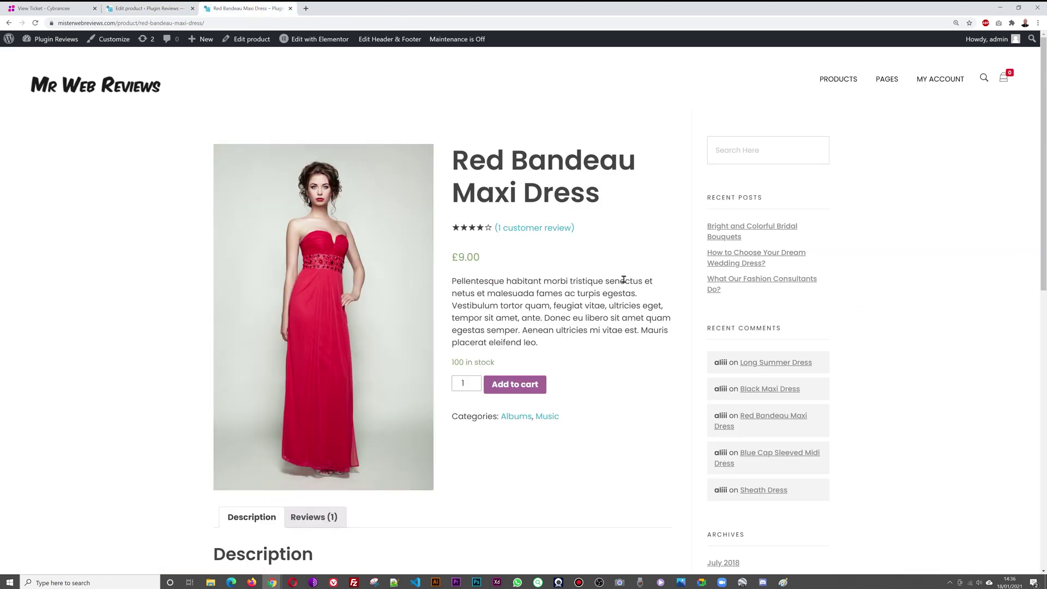
{"action": "key", "text": "F5"}
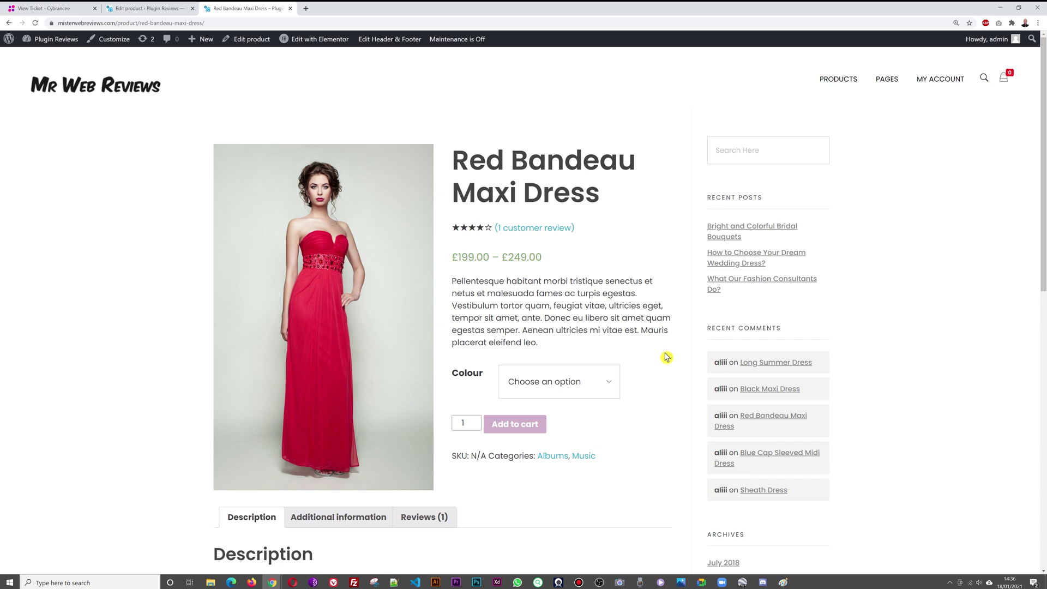
{"action": "scroll", "coordinate": [664, 360], "scroll_direction": "down", "scroll_amount": 2}
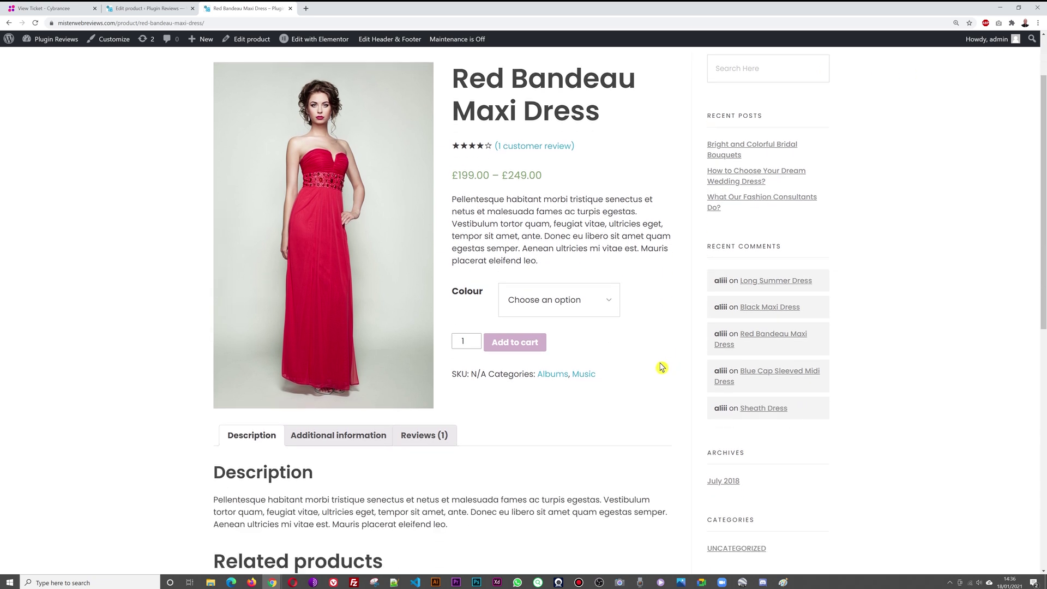
{"action": "scroll", "coordinate": [660, 321], "scroll_direction": "up", "scroll_amount": 1}
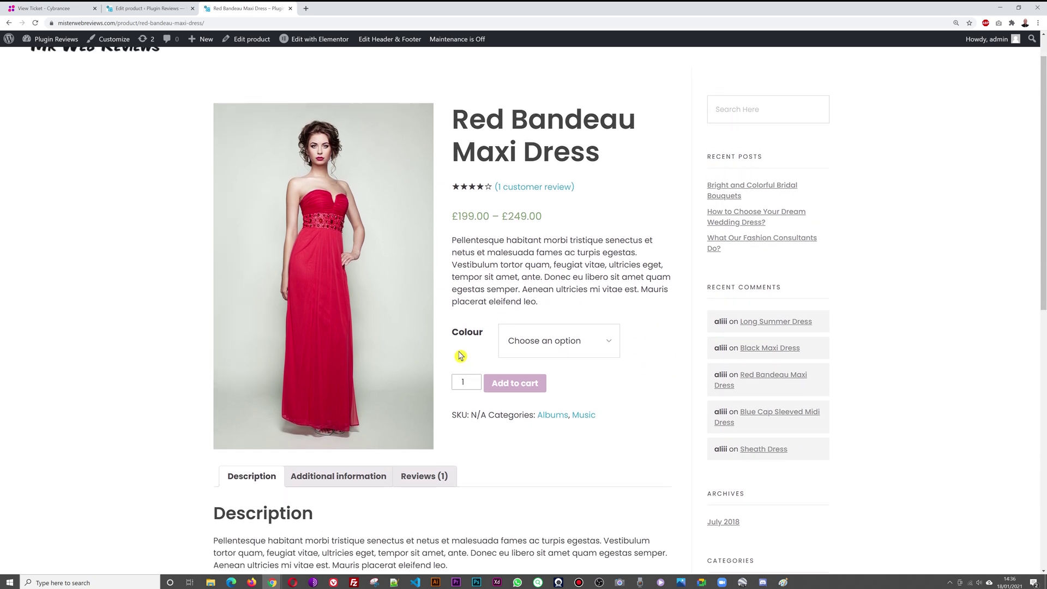
- Select Red (£249.00), then Black and White (£199.00) in the Colour dropdown, ending on White
{"action": "left_click", "coordinate": [607, 344]}
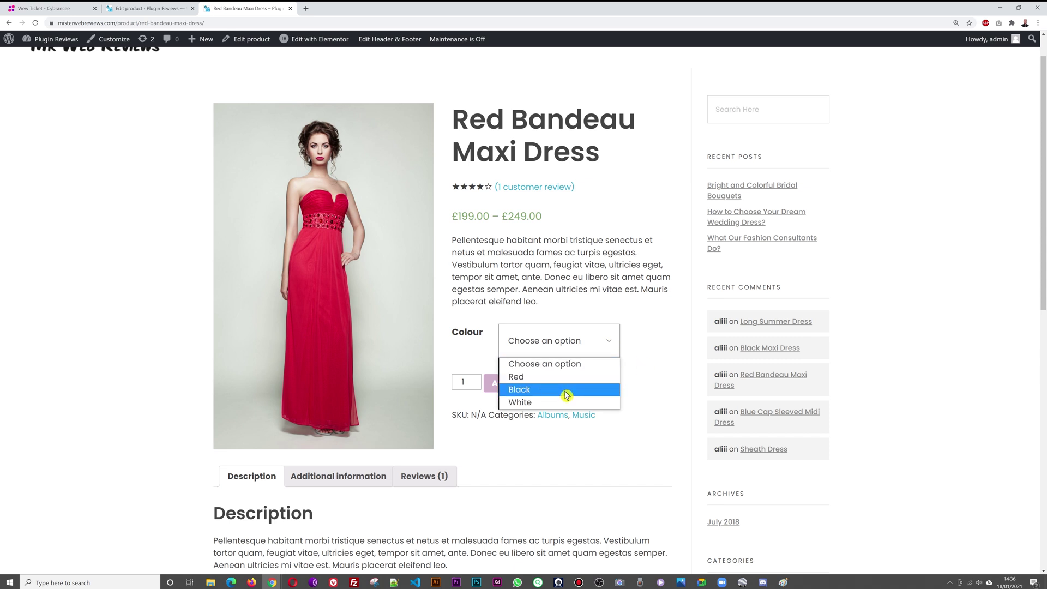
{"action": "left_click", "coordinate": [656, 347]}
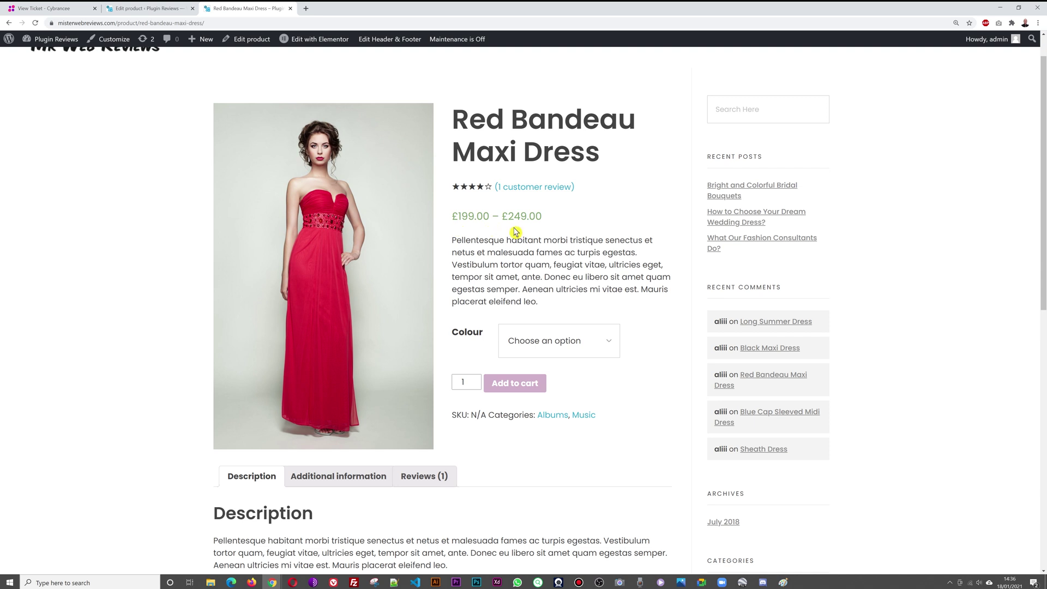
{"action": "left_click", "coordinate": [616, 353]}
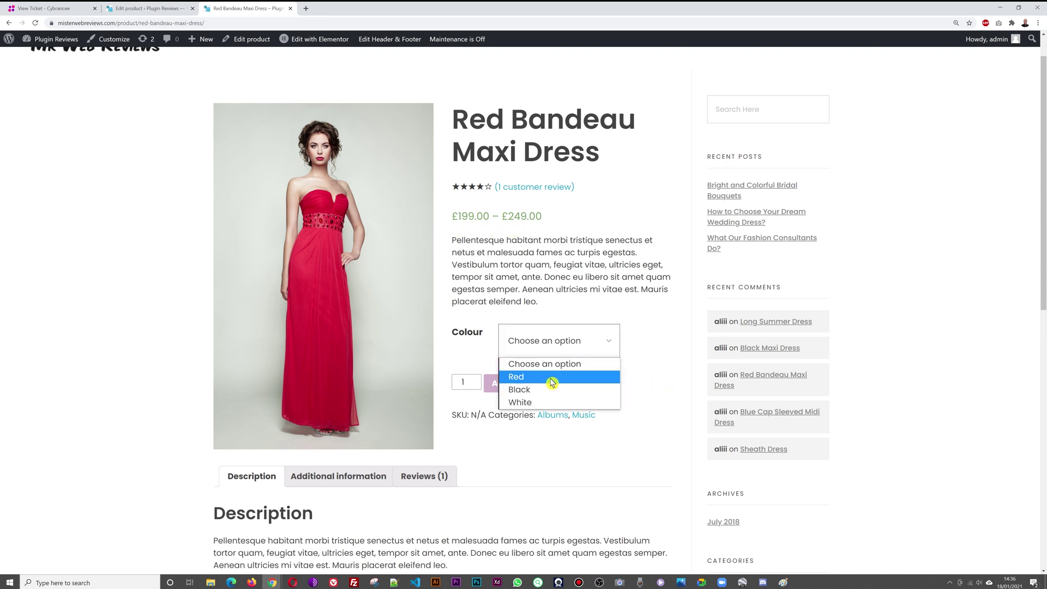
{"action": "left_click", "coordinate": [552, 377]}
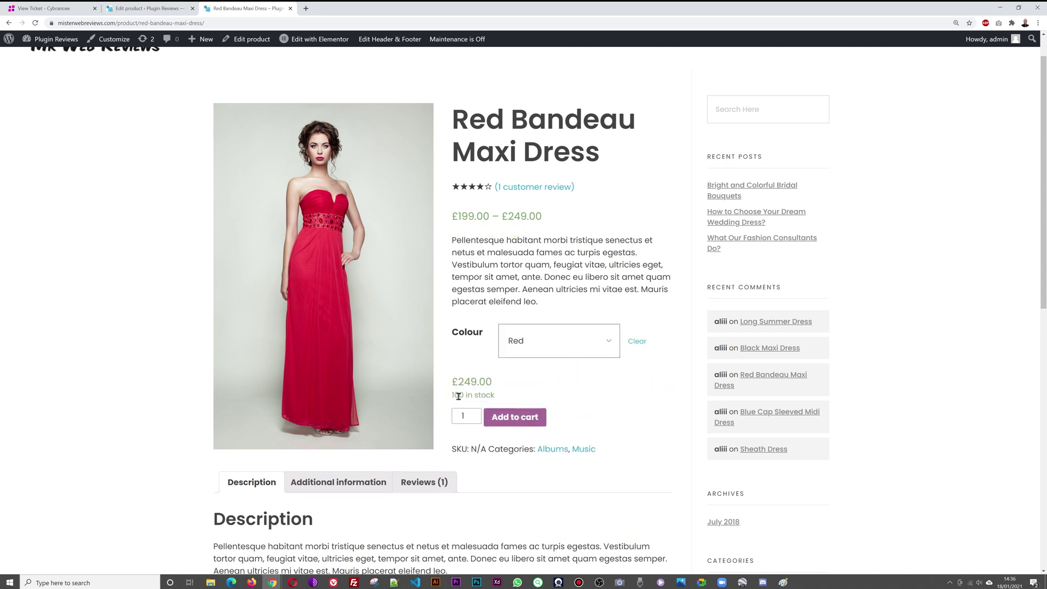
{"action": "left_click", "coordinate": [617, 355]}
{"action": "left_click", "coordinate": [600, 387]}
{"action": "left_click", "coordinate": [607, 343]}
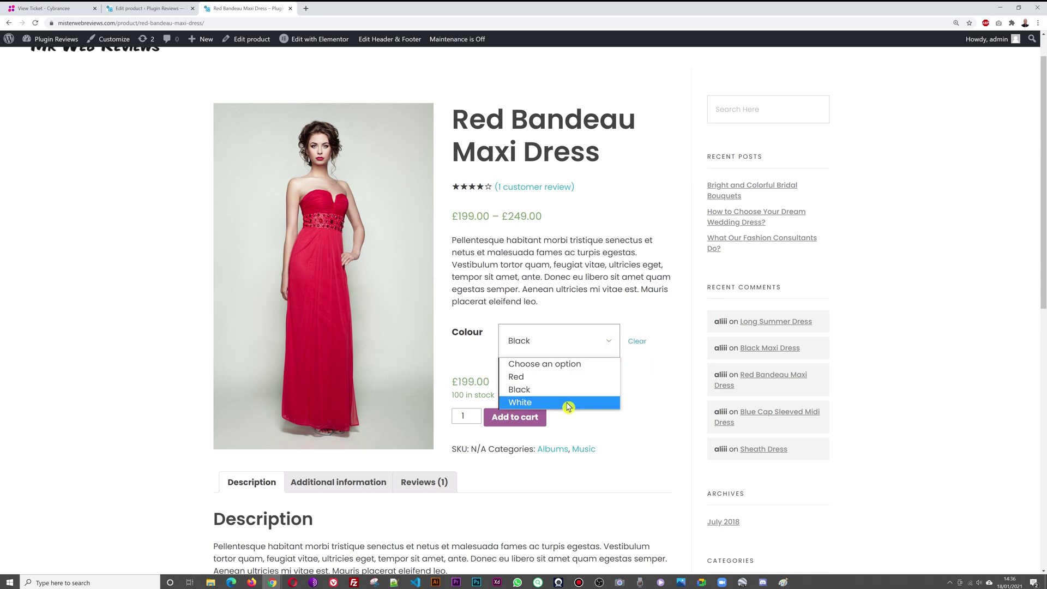
{"action": "left_click", "coordinate": [568, 405]}
{"action": "left_click", "coordinate": [653, 398]}
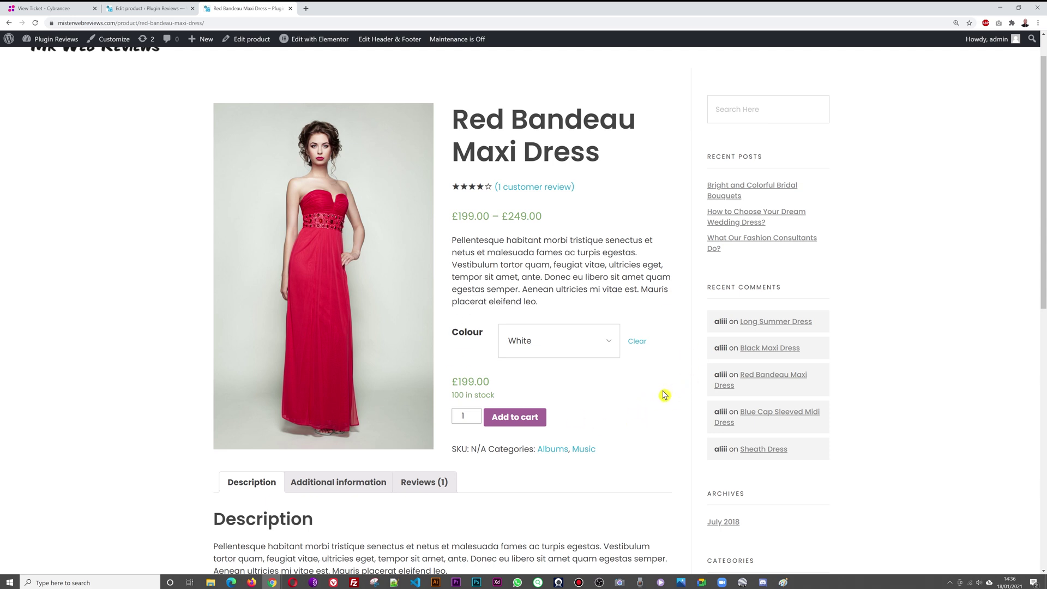
{"action": "left_click", "coordinate": [604, 348]}
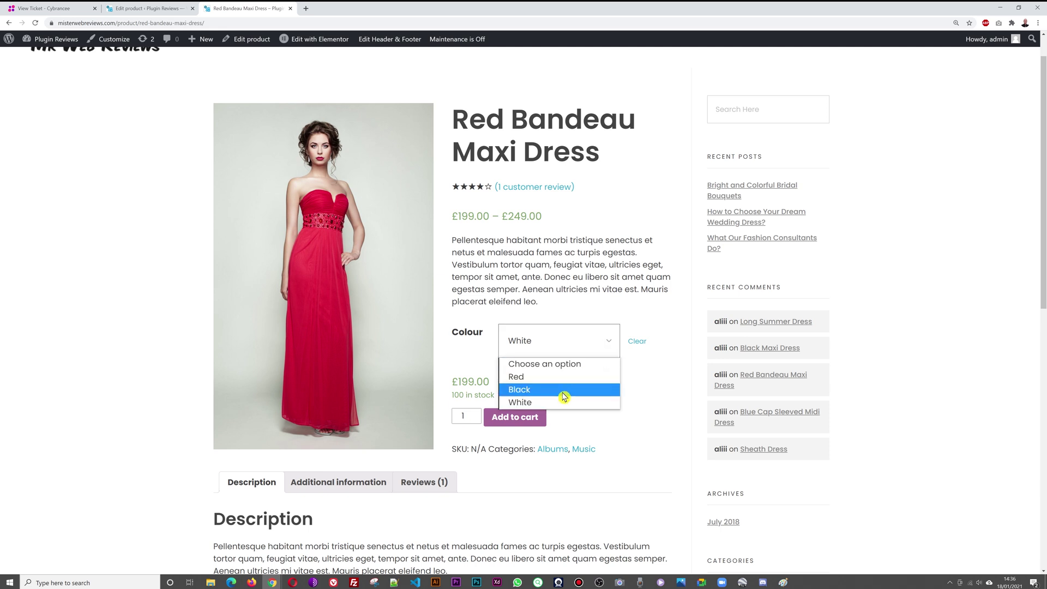
{"action": "left_click", "coordinate": [654, 388]}
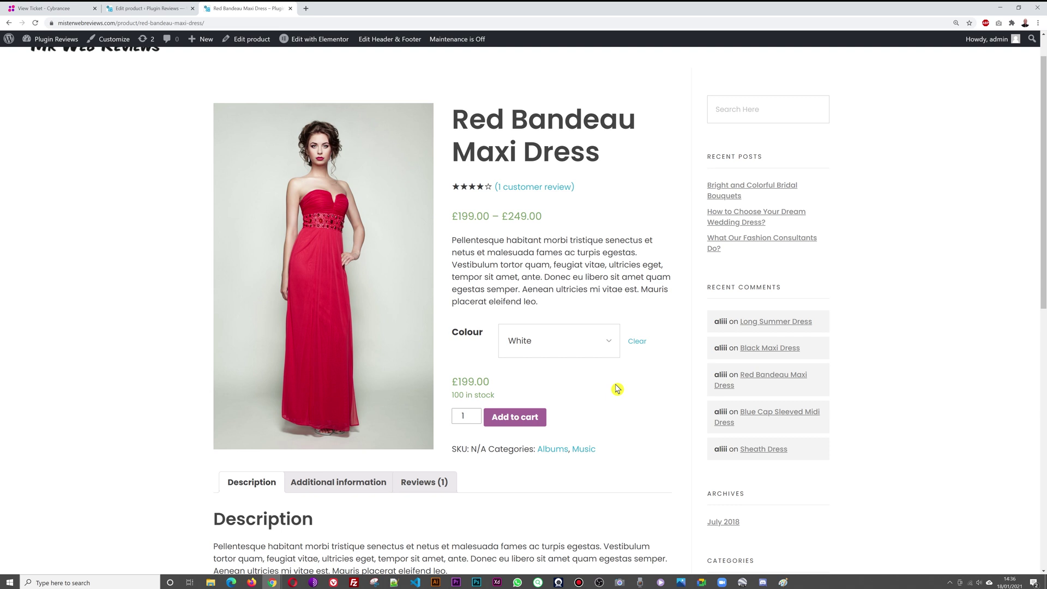
- Add a custom Size attribute with Small|Medium|Large, used for variations, and save the attributes
{"action": "left_click", "coordinate": [142, 9]}
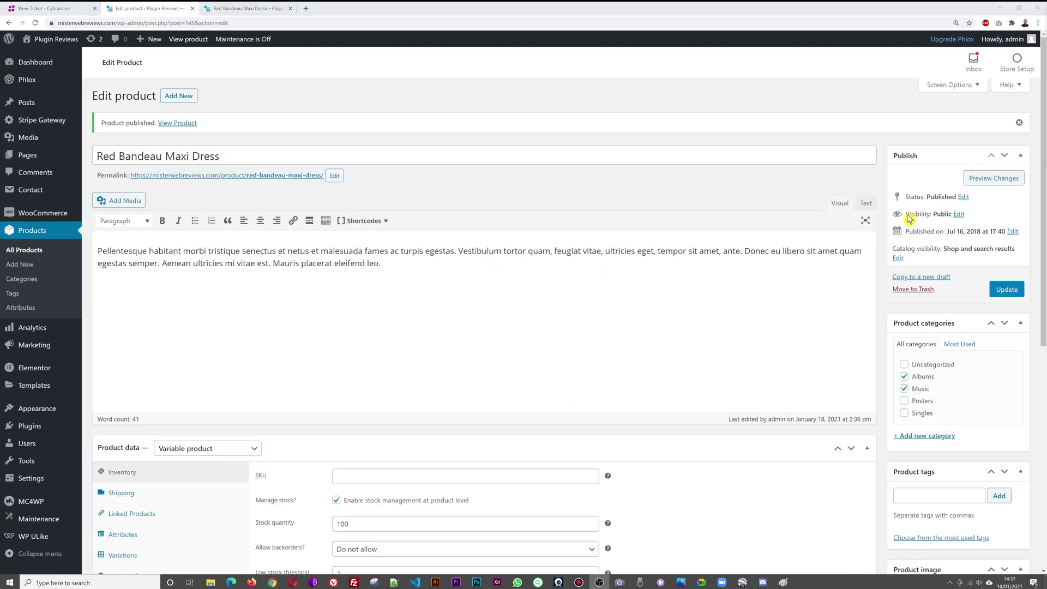
{"action": "scroll", "coordinate": [573, 369], "scroll_direction": "down", "scroll_amount": 4}
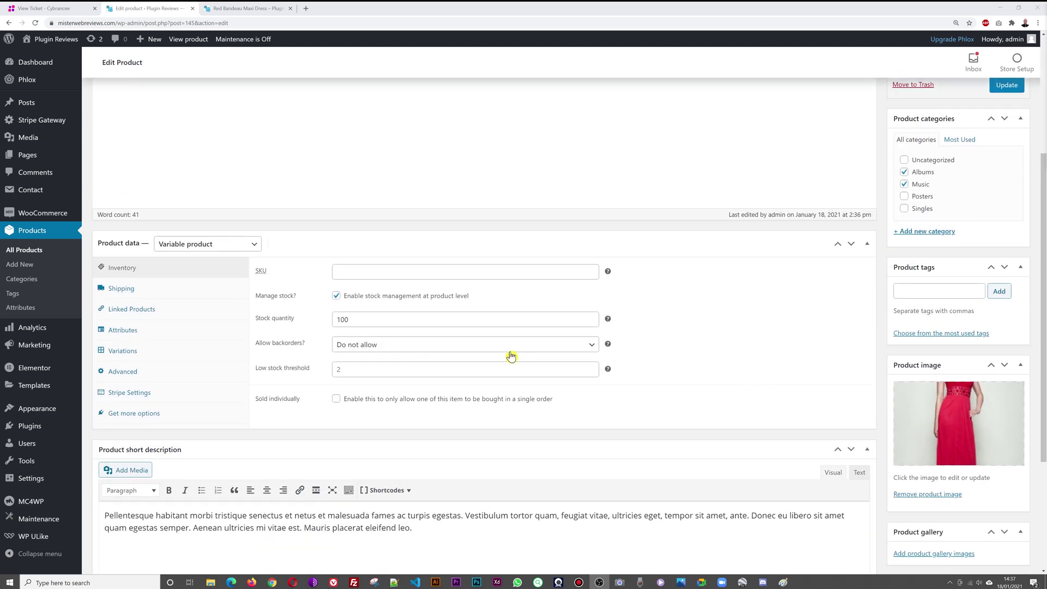
{"action": "left_click", "coordinate": [129, 335]}
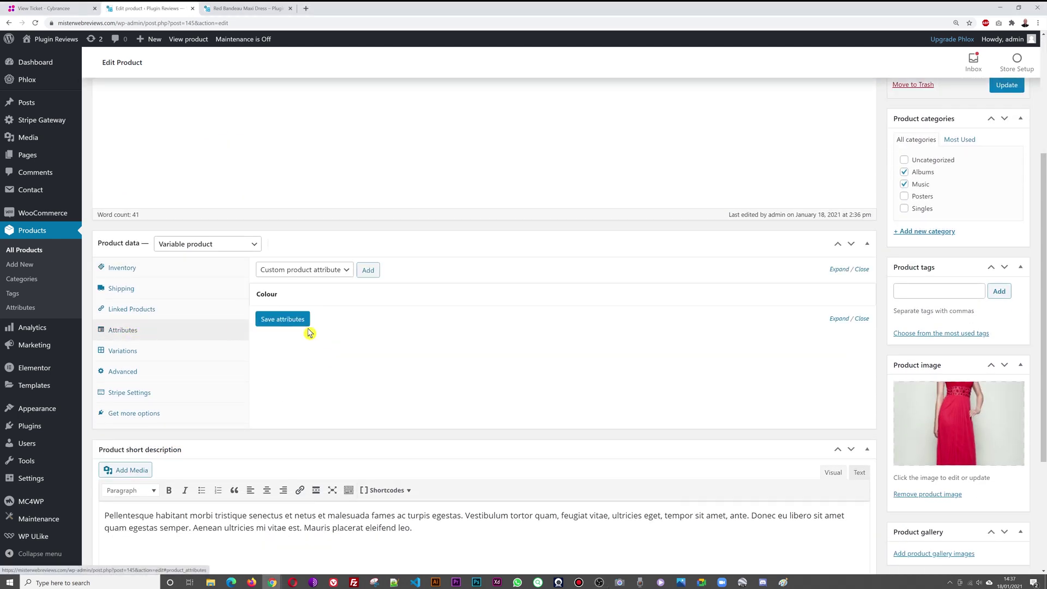
{"action": "left_click", "coordinate": [368, 272]}
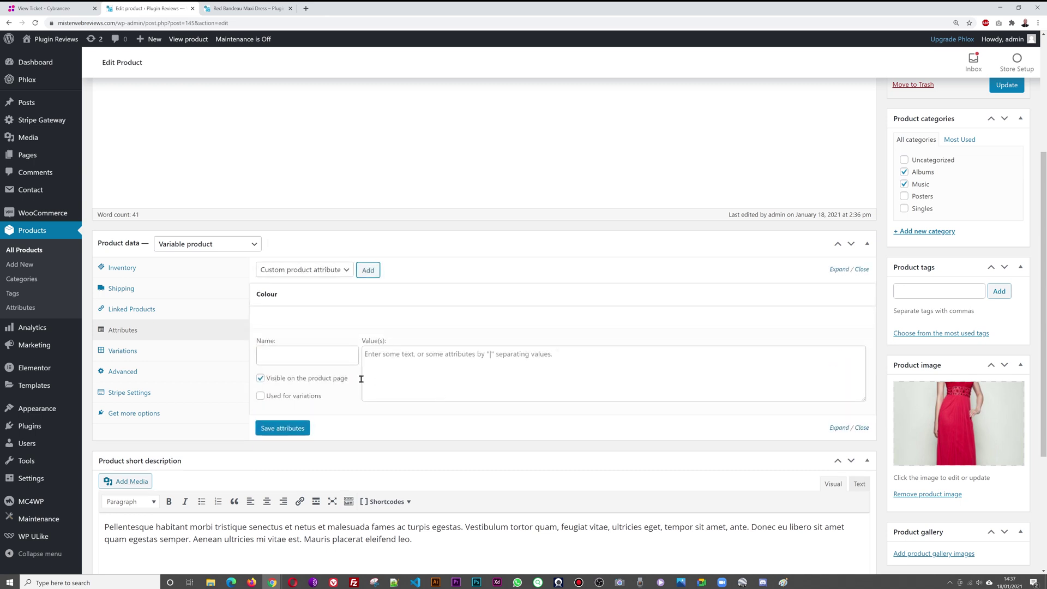
{"action": "left_click", "coordinate": [316, 354]}
{"action": "left_click", "coordinate": [484, 370]}
{"action": "type", "text": "Small|Medium|Large"}
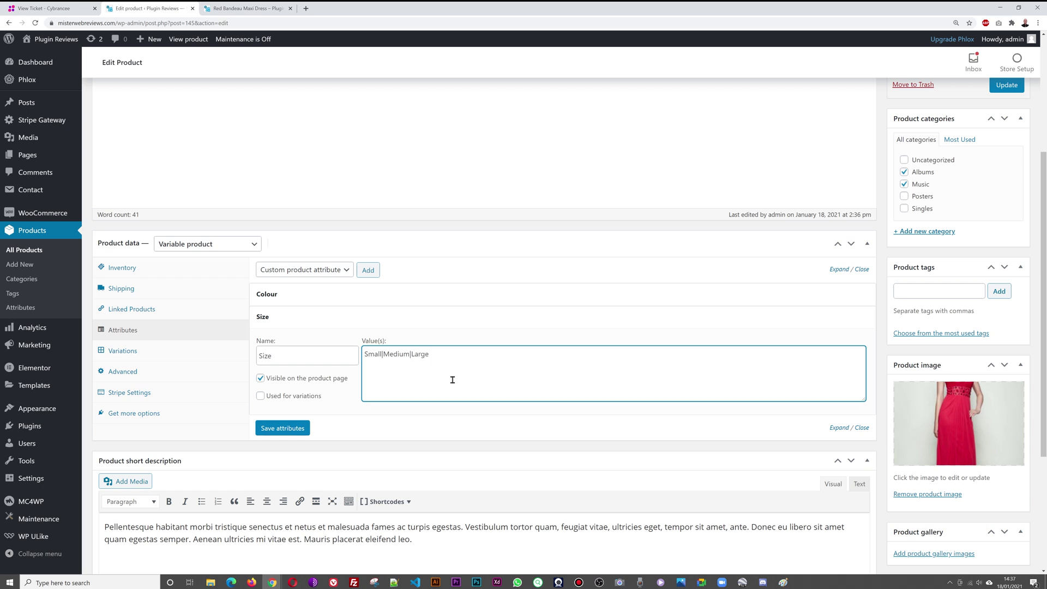
{"action": "left_click", "coordinate": [260, 396]}
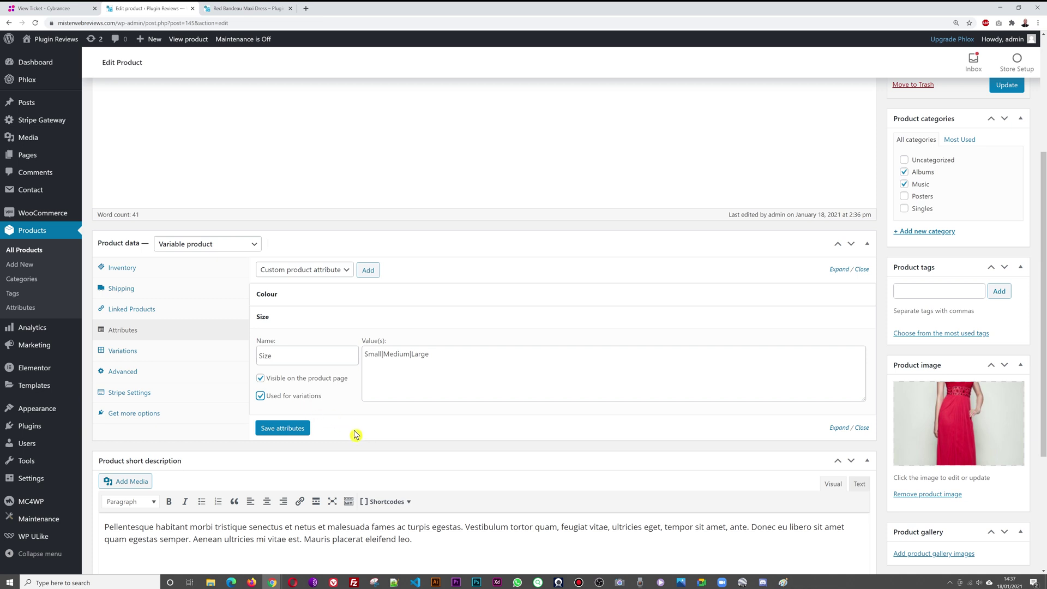
{"action": "left_click", "coordinate": [293, 431]}
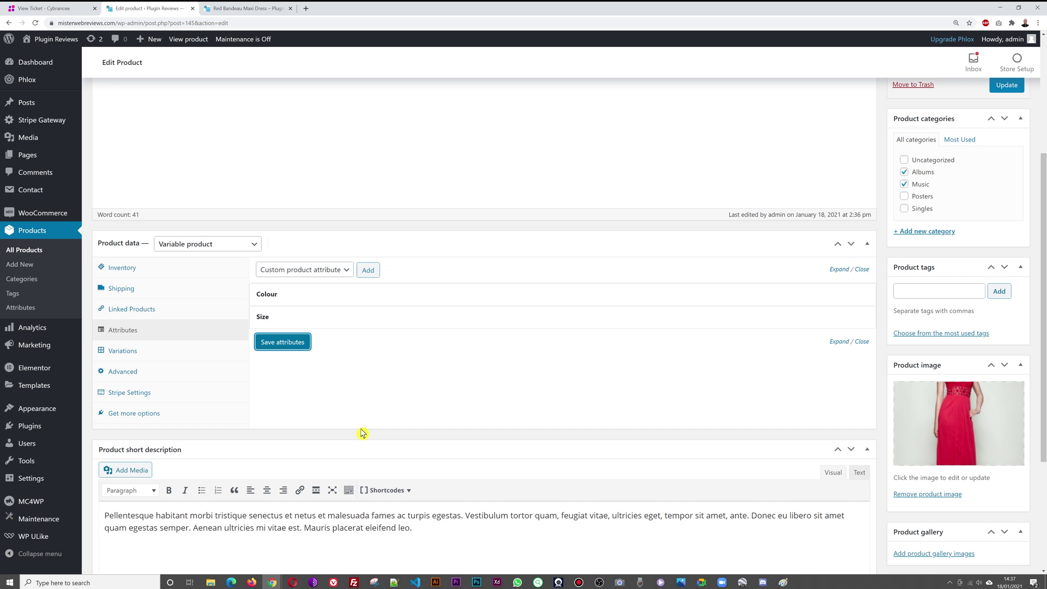
- Run Delete all variations to remove the Red, Black and White variations, confirming both warnings
{"action": "left_click", "coordinate": [129, 353]}
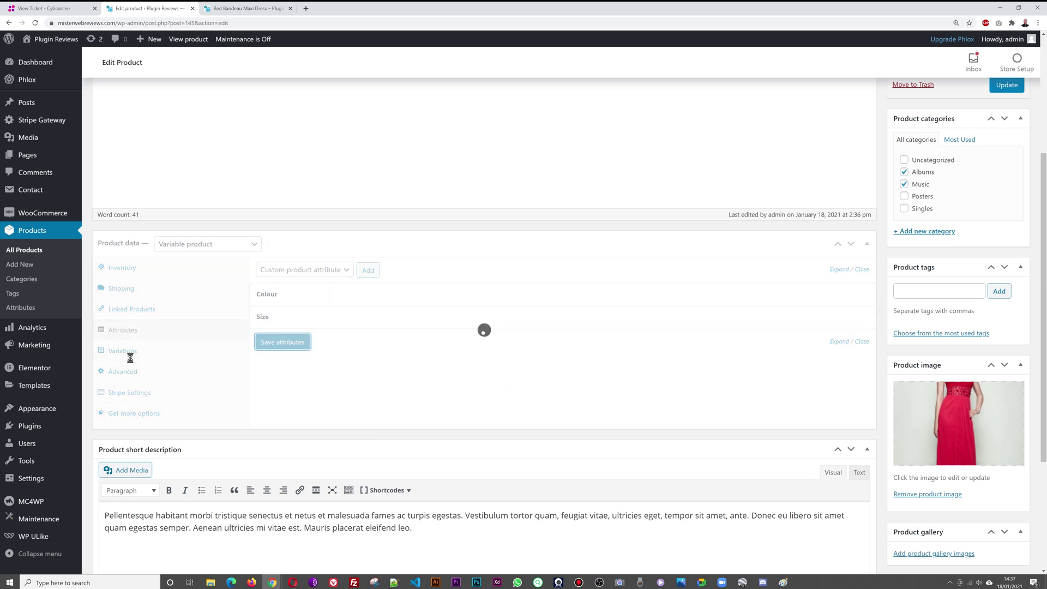
{"action": "left_click", "coordinate": [149, 356]}
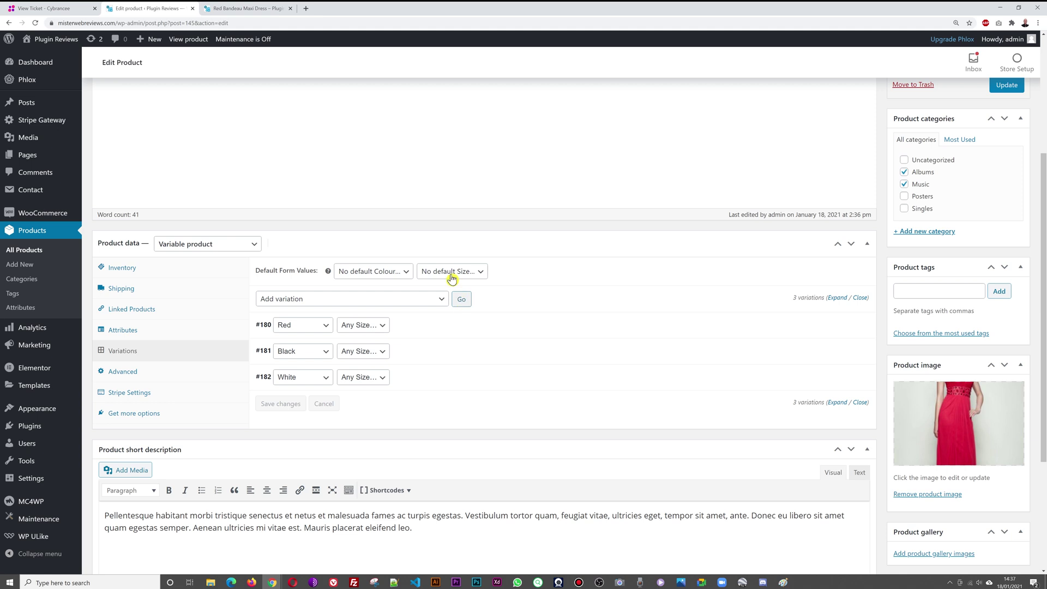
{"action": "left_click", "coordinate": [440, 302]}
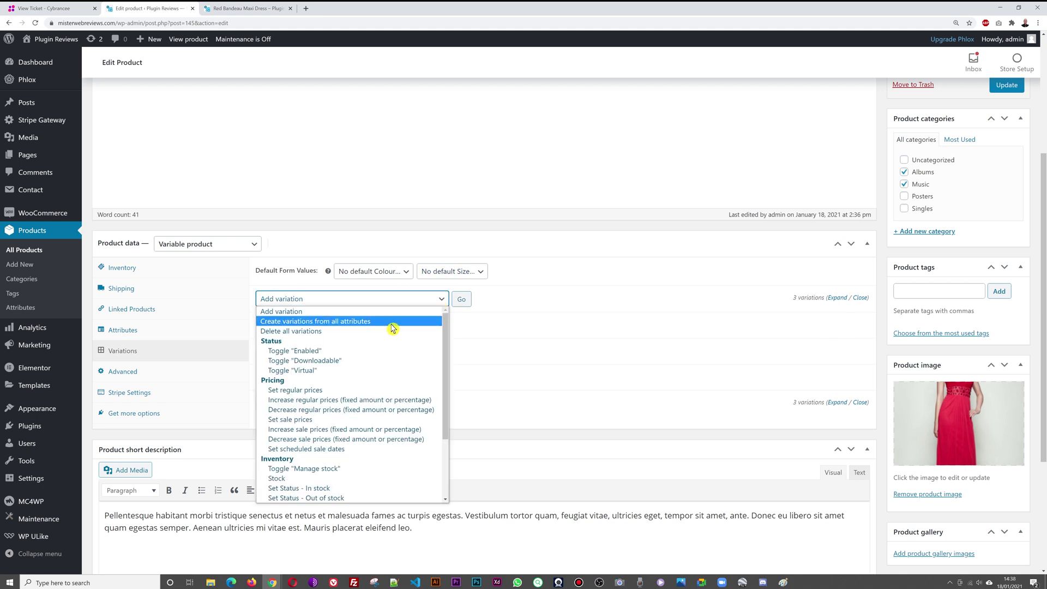
{"action": "left_click", "coordinate": [294, 332]}
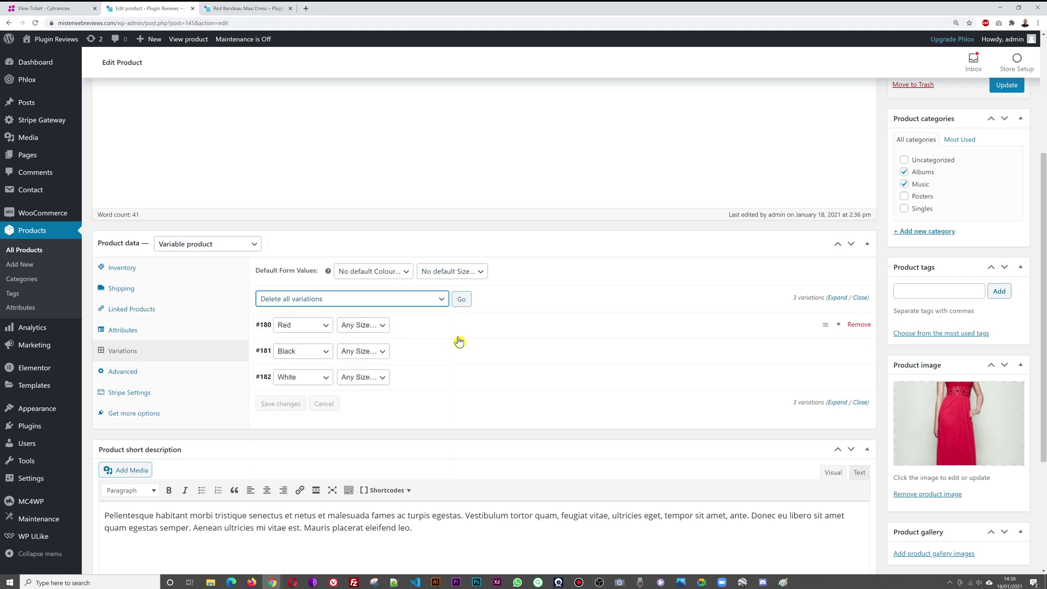
{"action": "left_click", "coordinate": [462, 299]}
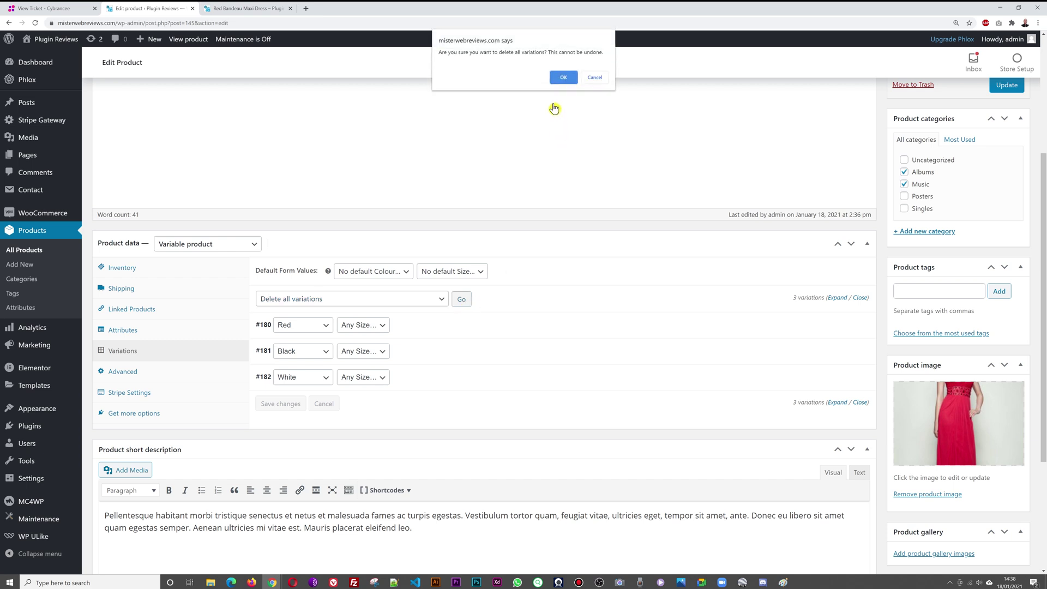
{"action": "left_click", "coordinate": [561, 75]}
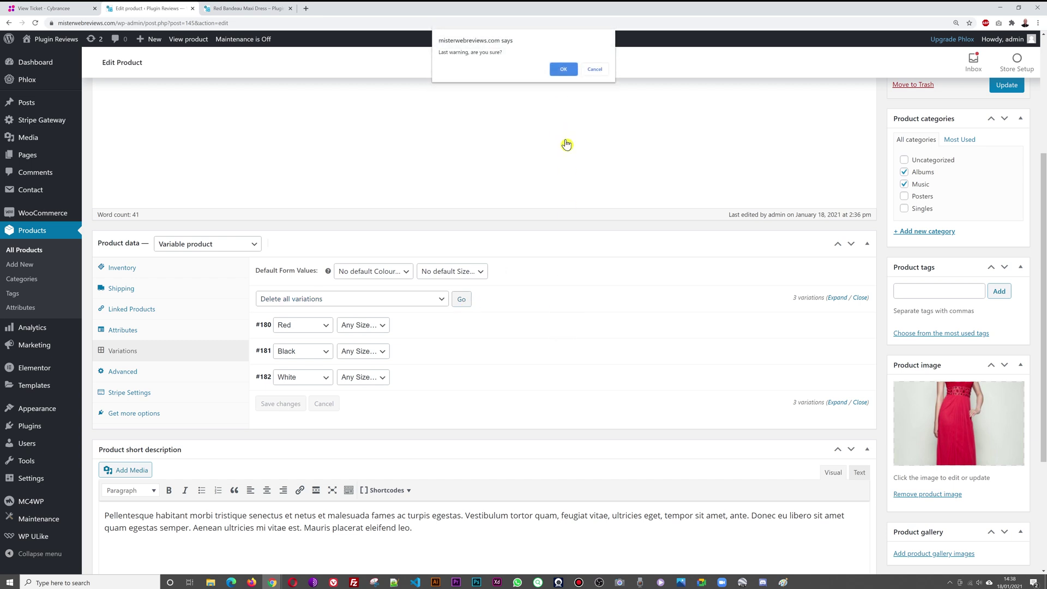
{"action": "left_click", "coordinate": [564, 71]}
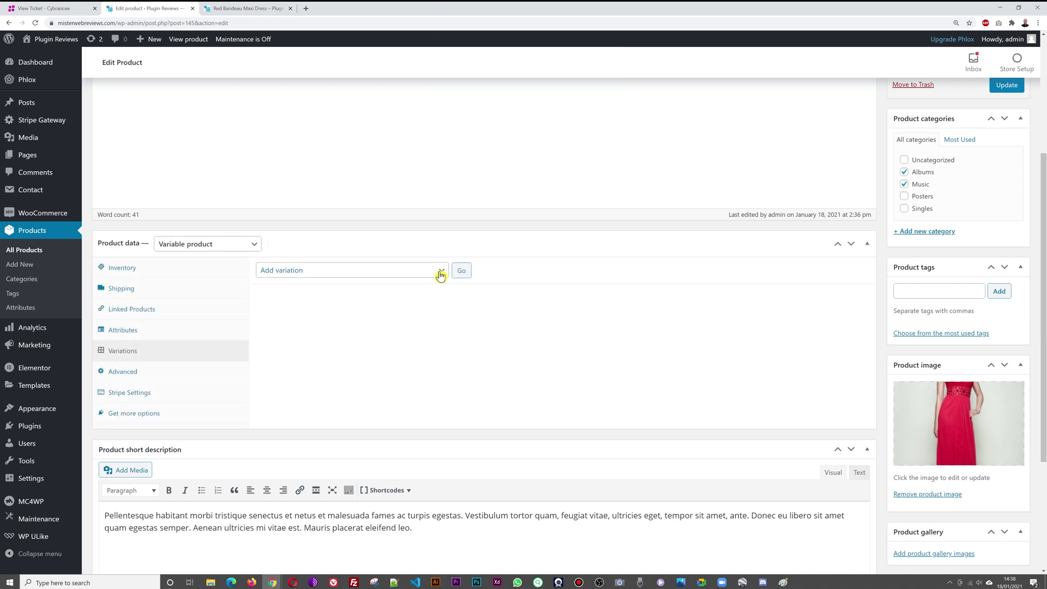
- Run Create variations from all attributes to generate all nine colour/size combinations
{"action": "left_click", "coordinate": [440, 271]}
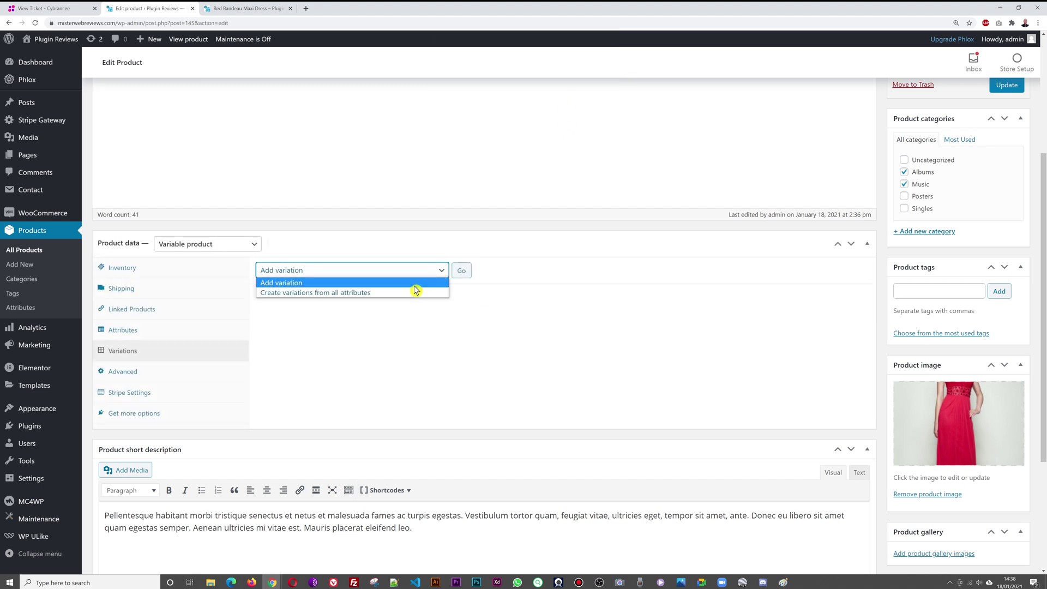
{"action": "left_click", "coordinate": [307, 294]}
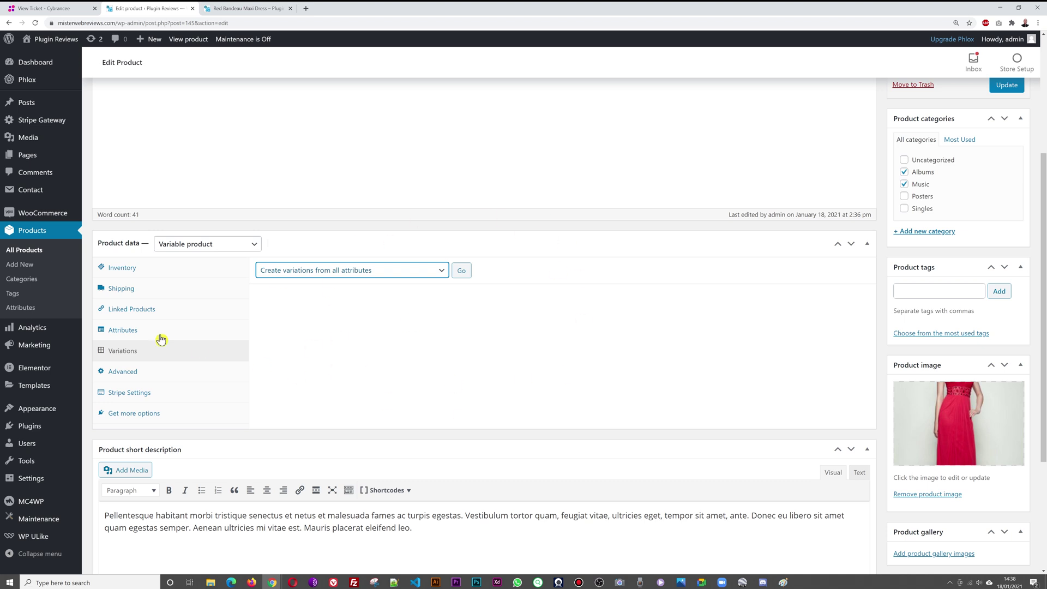
{"action": "left_click", "coordinate": [461, 272]}
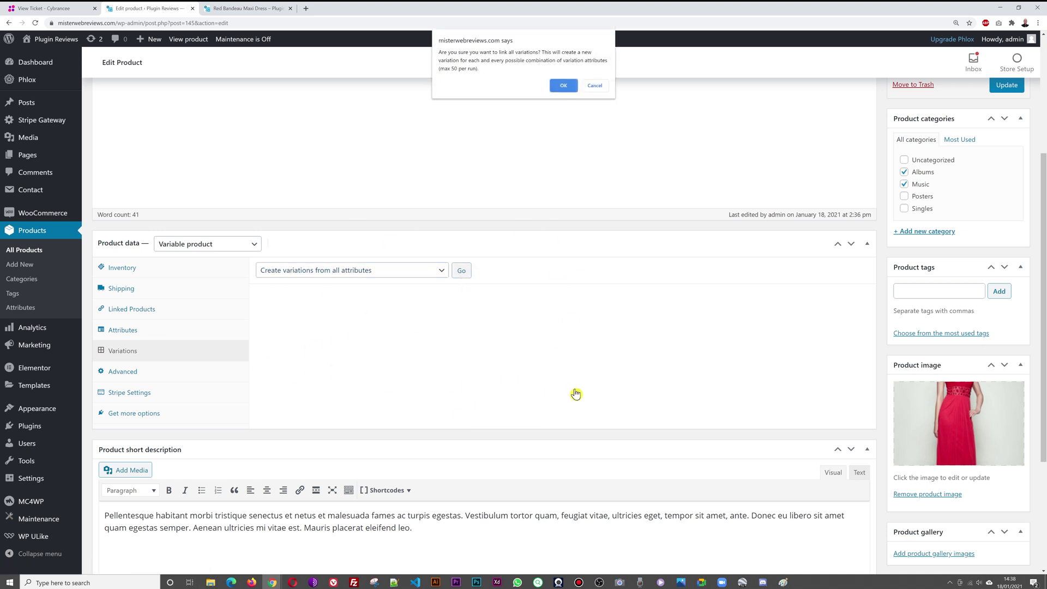
{"action": "left_click", "coordinate": [564, 88]}
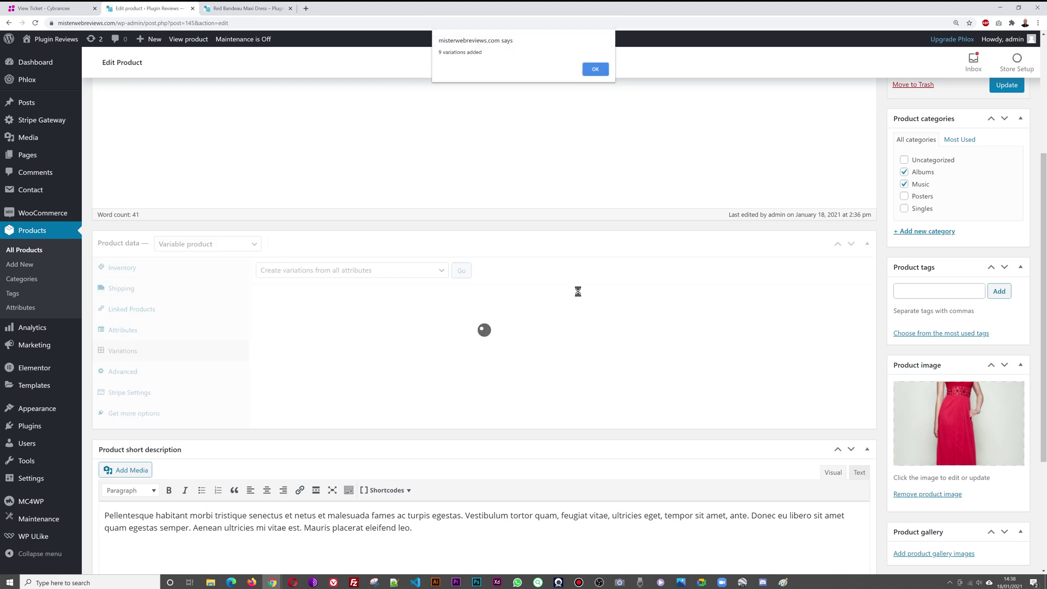
{"action": "left_click", "coordinate": [596, 69]}
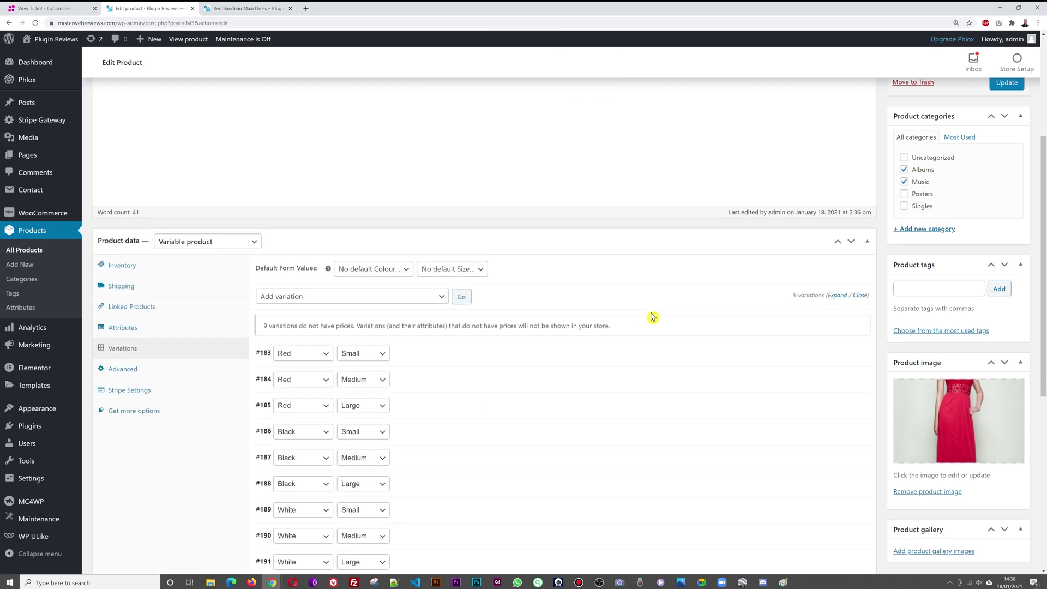
- Expand the variations and set a 249 regular price on Red variations #183–#185
{"action": "scroll", "coordinate": [649, 315], "scroll_direction": "down", "scroll_amount": 2}
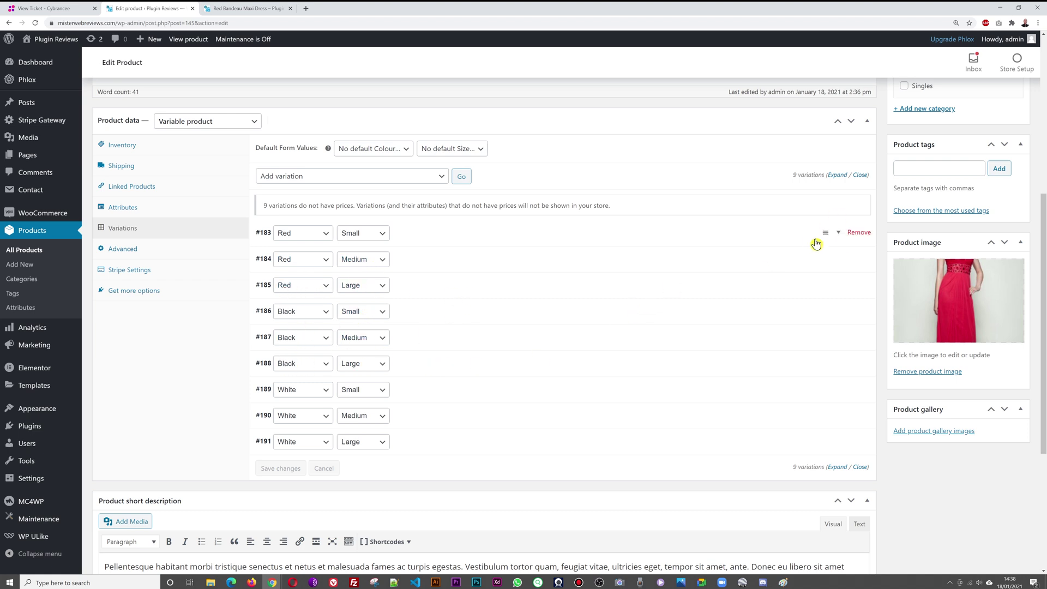
{"action": "left_click", "coordinate": [834, 177]}
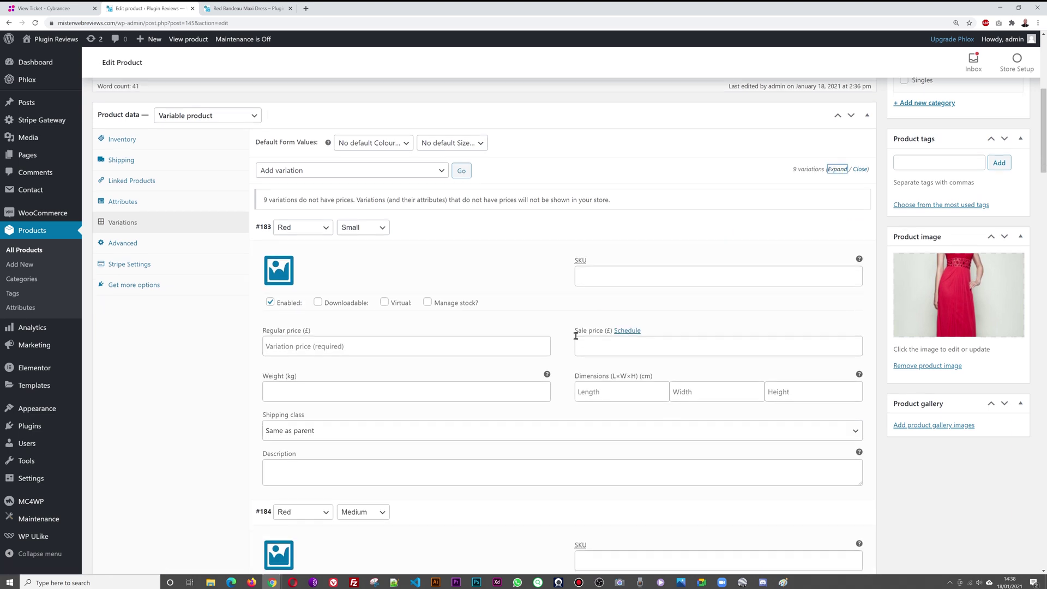
{"action": "scroll", "coordinate": [579, 332], "scroll_direction": "down", "scroll_amount": 2}
{"action": "left_click", "coordinate": [331, 274]}
{"action": "type", "text": "2"}
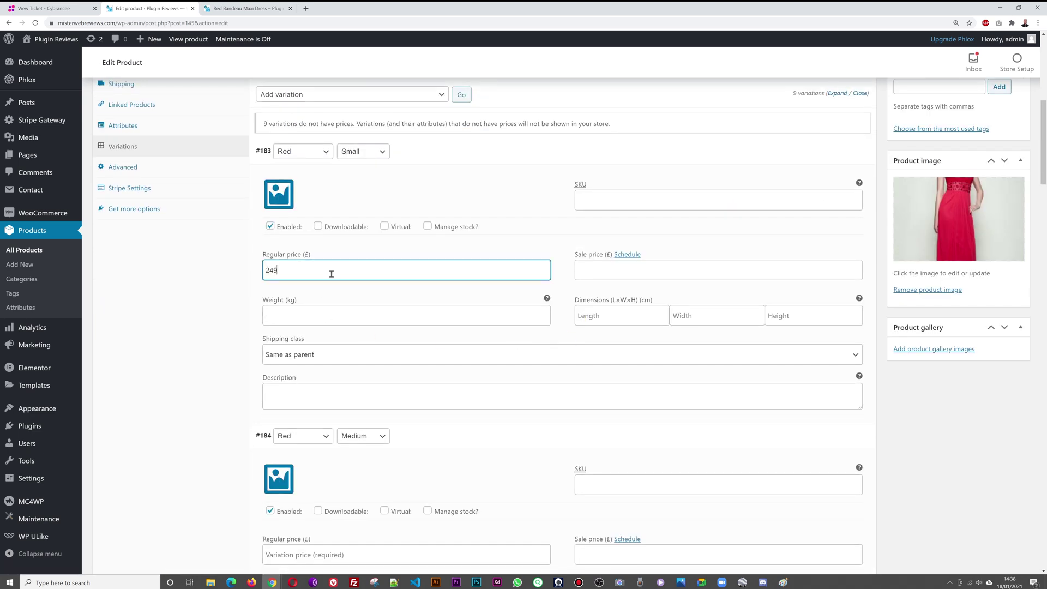
{"action": "type", "text": "49"}
{"action": "scroll", "coordinate": [431, 287], "scroll_direction": "down", "scroll_amount": 5}
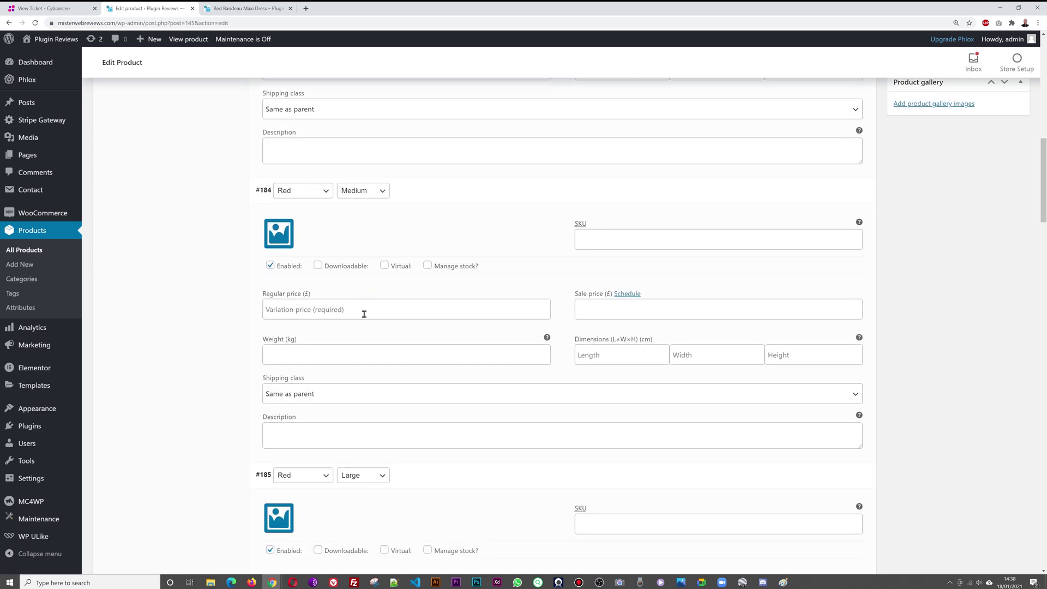
{"action": "left_click", "coordinate": [362, 312]}
{"action": "type", "text": "249"}
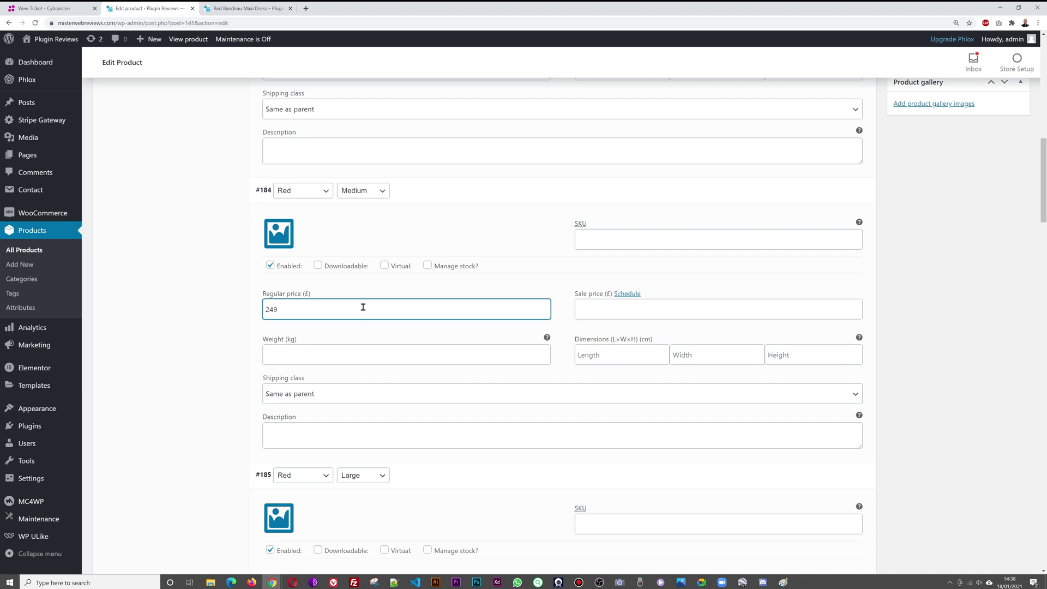
{"action": "scroll", "coordinate": [362, 307], "scroll_direction": "down", "scroll_amount": 5}
{"action": "left_click", "coordinate": [352, 346]}
{"action": "type", "text": "249"}
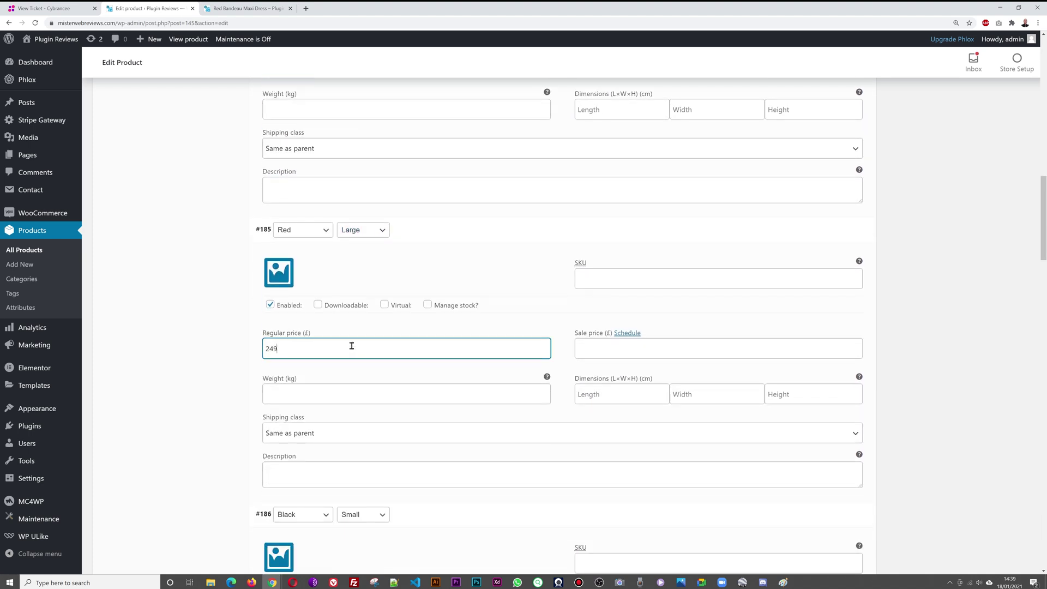
- Set a 199 regular price on the Black and White variations #186–#191
{"action": "scroll", "coordinate": [354, 349], "scroll_direction": "down", "scroll_amount": 5}
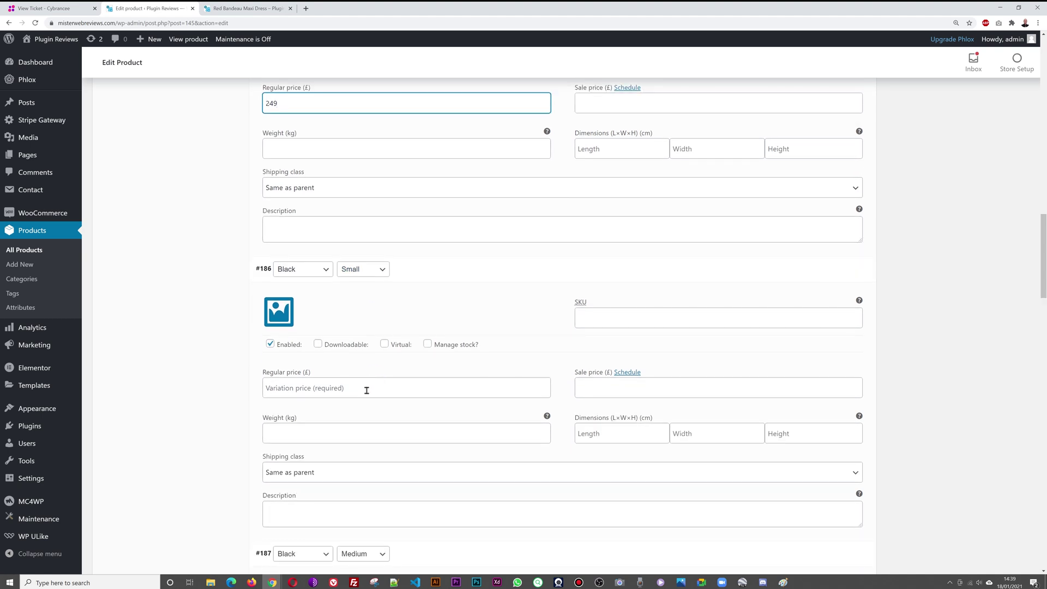
{"action": "left_click", "coordinate": [363, 384]}
{"action": "type", "text": "199"}
{"action": "scroll", "coordinate": [381, 382], "scroll_direction": "down", "scroll_amount": 5}
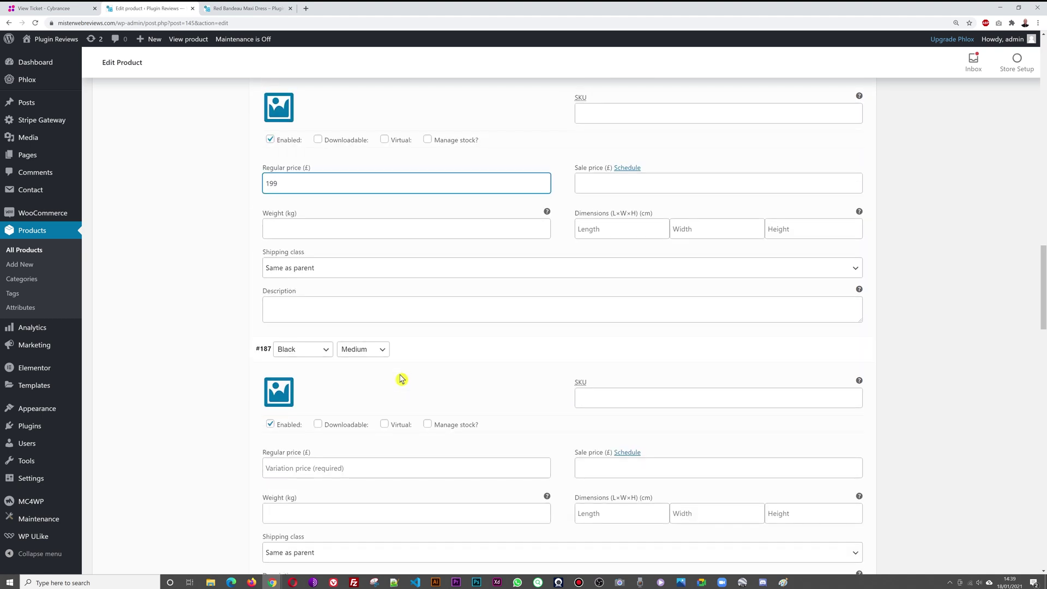
{"action": "left_click", "coordinate": [390, 427]}
{"action": "type", "text": "199"}
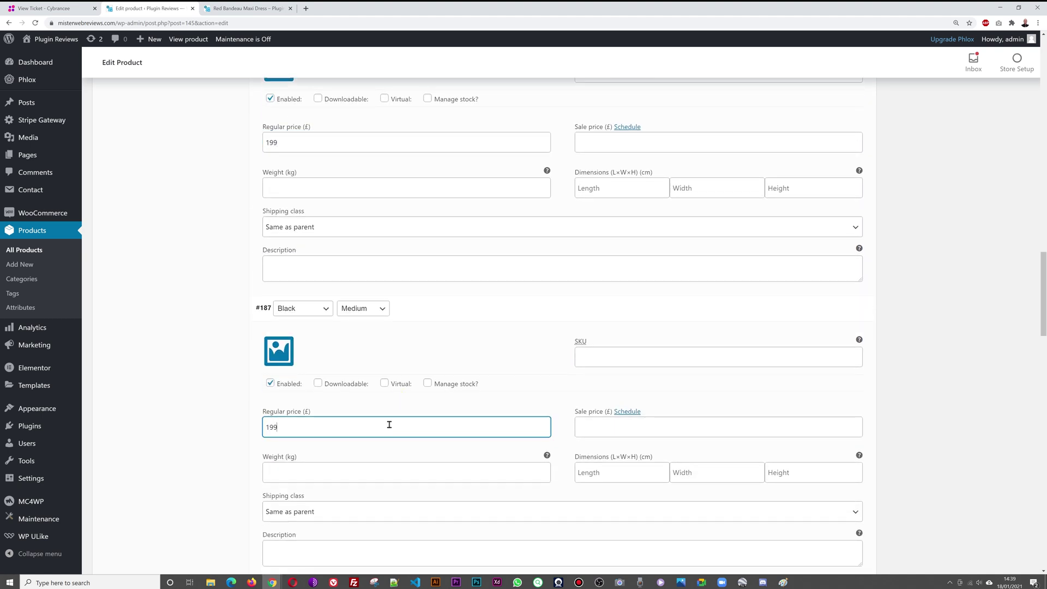
{"action": "scroll", "coordinate": [472, 461], "scroll_direction": "down", "scroll_amount": 6}
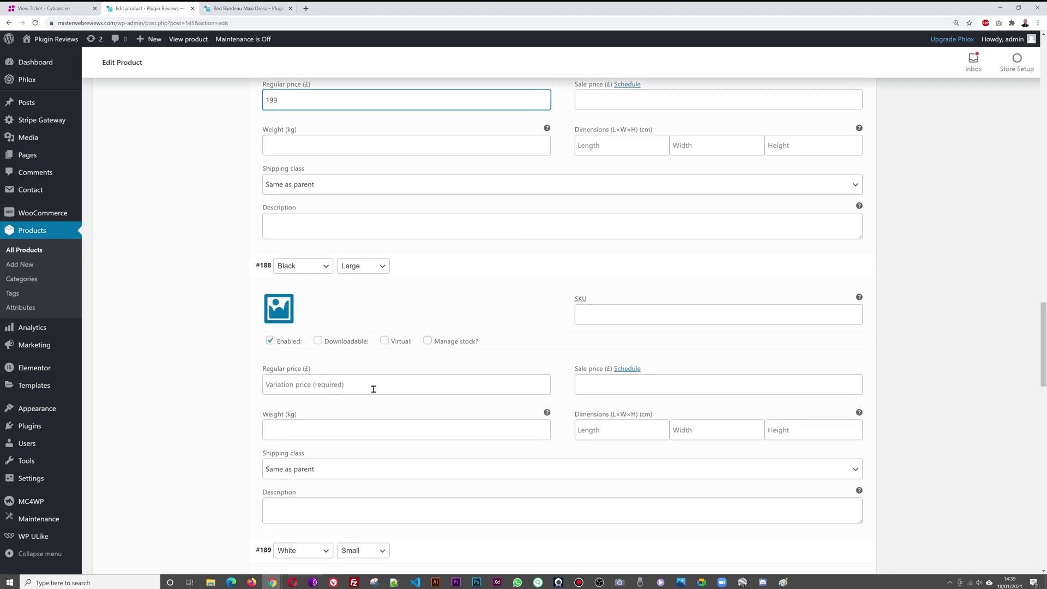
{"action": "left_click", "coordinate": [374, 388]}
{"action": "type", "text": "199"}
{"action": "scroll", "coordinate": [428, 374], "scroll_direction": "down", "scroll_amount": 5}
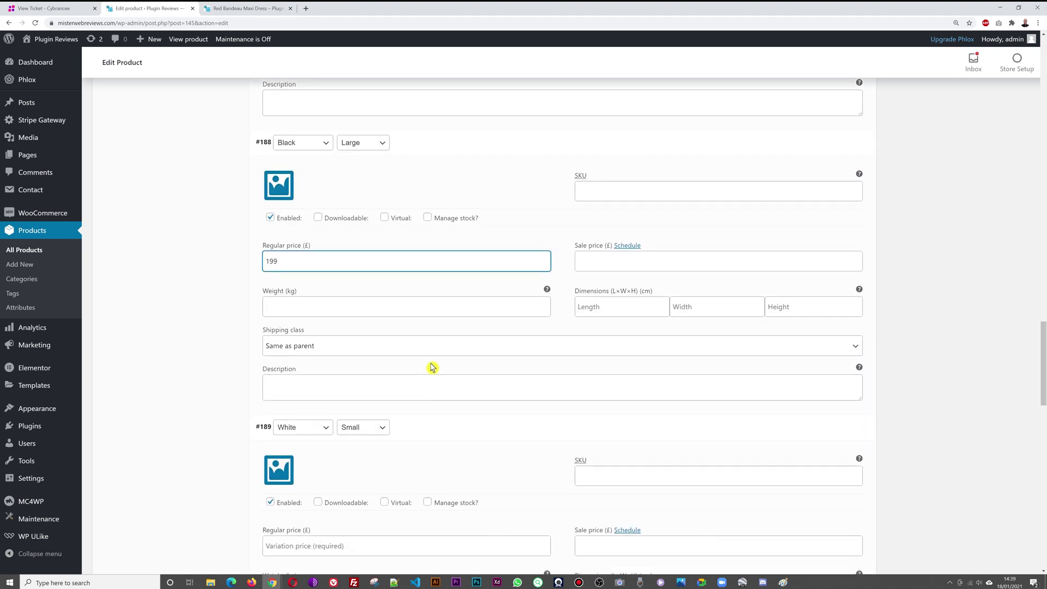
{"action": "left_click", "coordinate": [414, 423]}
{"action": "type", "text": "199"}
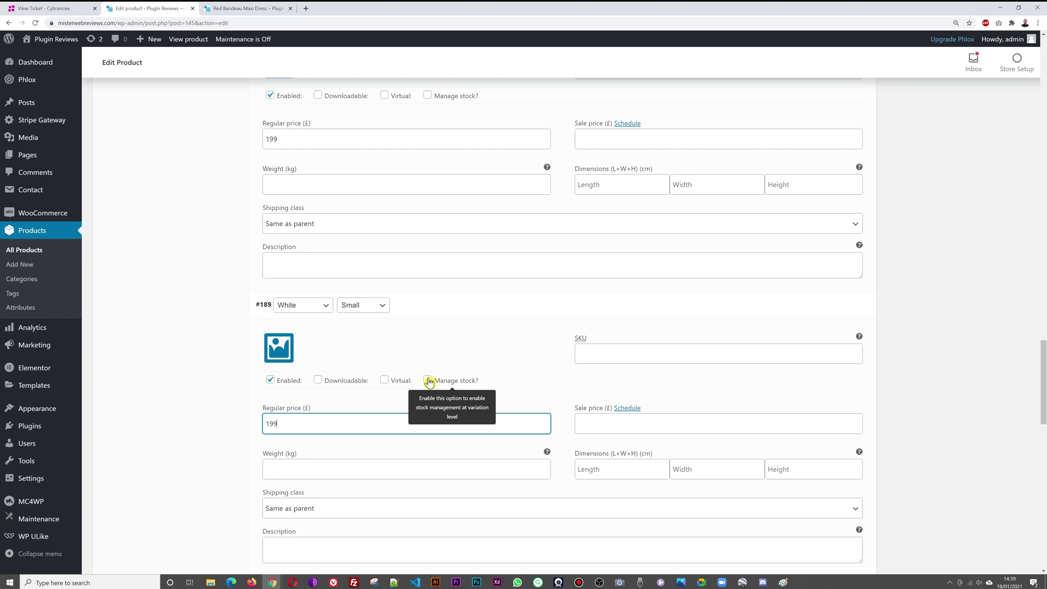
{"action": "scroll", "coordinate": [434, 351], "scroll_direction": "down", "scroll_amount": 7}
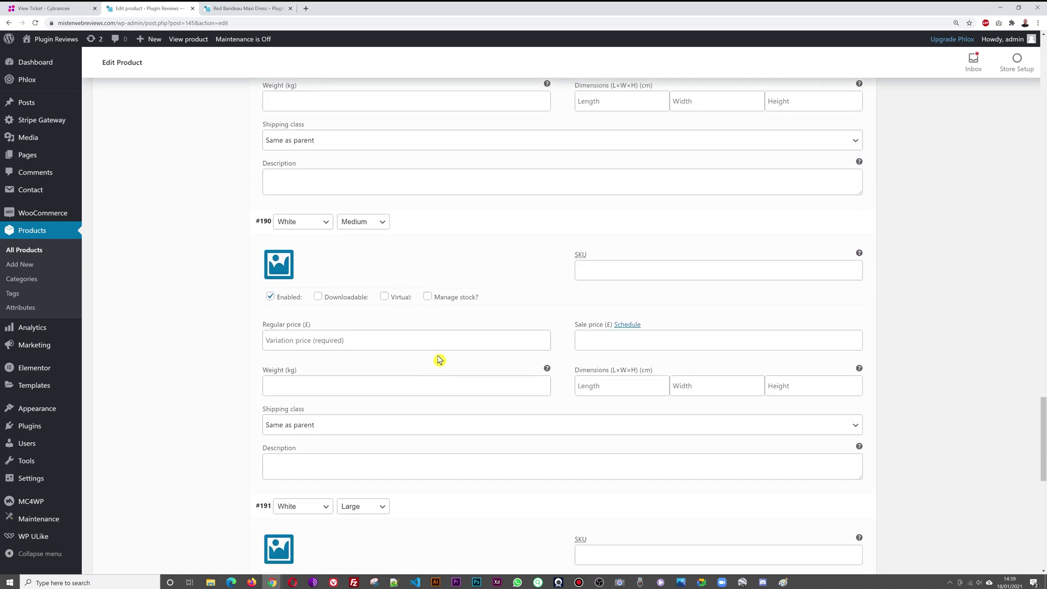
{"action": "left_click", "coordinate": [438, 340]}
{"action": "type", "text": "199"}
{"action": "scroll", "coordinate": [440, 336], "scroll_direction": "down", "scroll_amount": 5}
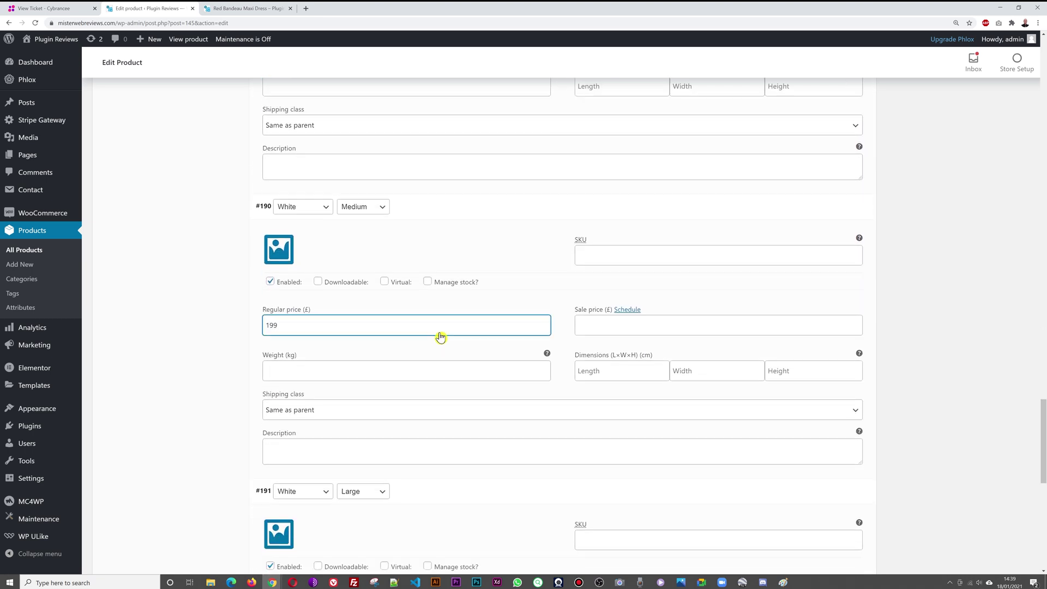
{"action": "left_click", "coordinate": [457, 336]}
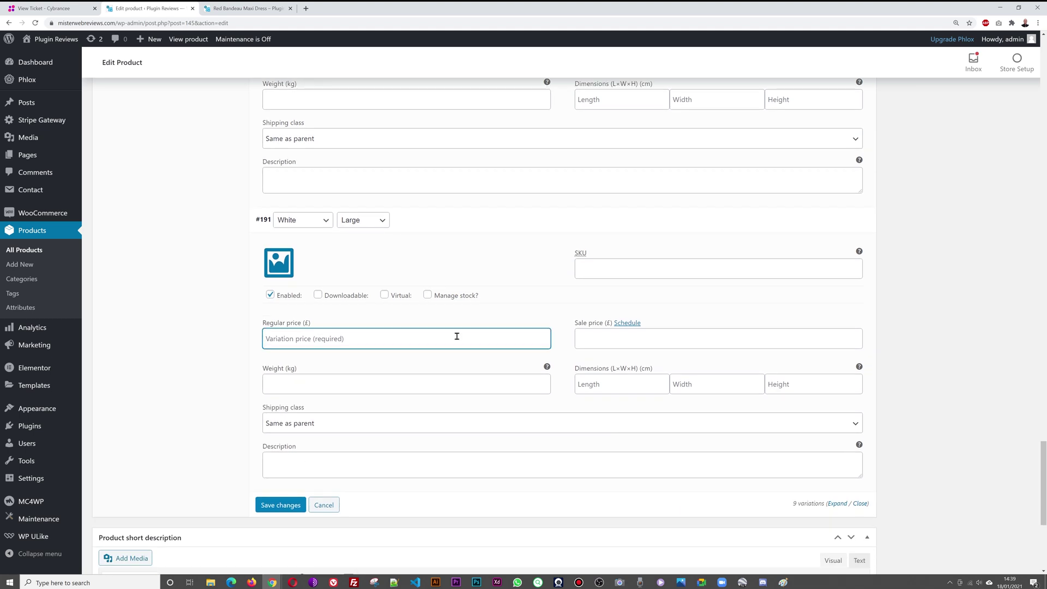
{"action": "type", "text": "199"}
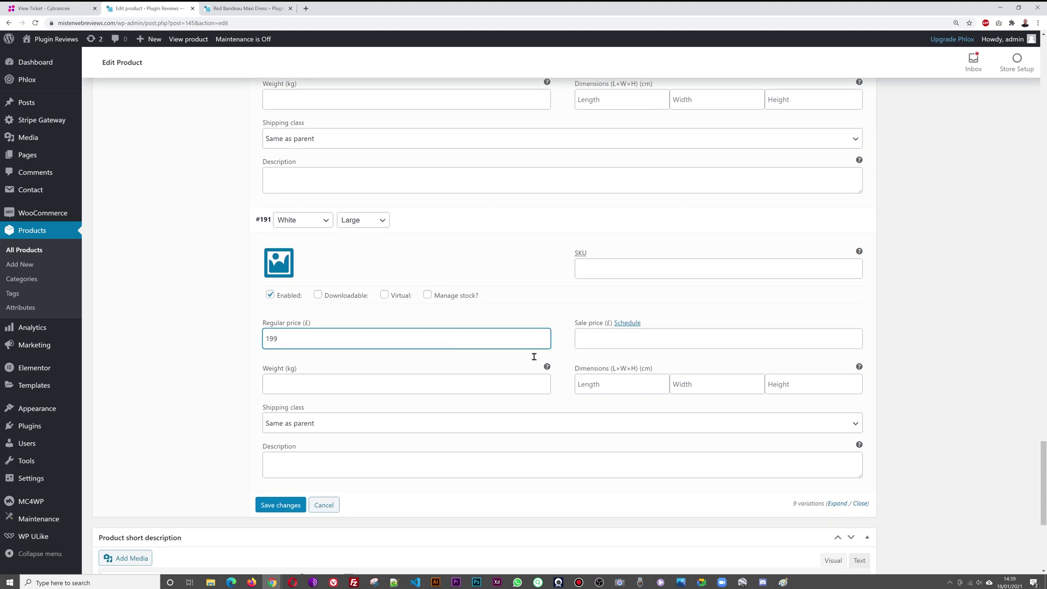
- Save the variation prices and update the Red Bandeau Maxi Dress product
{"action": "left_click", "coordinate": [281, 505]}
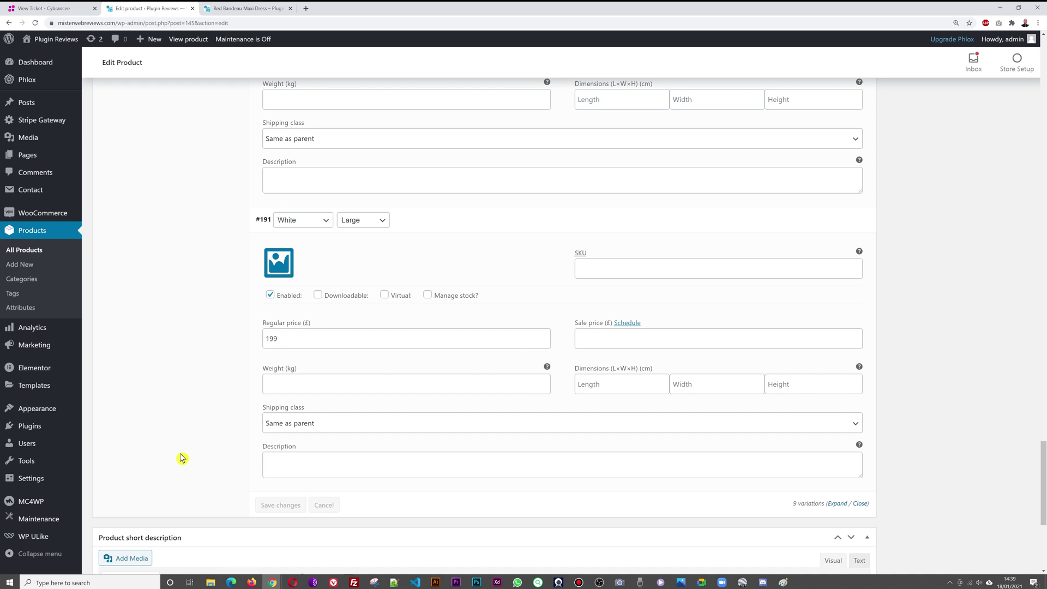
{"action": "scroll", "coordinate": [866, 362], "scroll_direction": "up", "scroll_amount": 10}
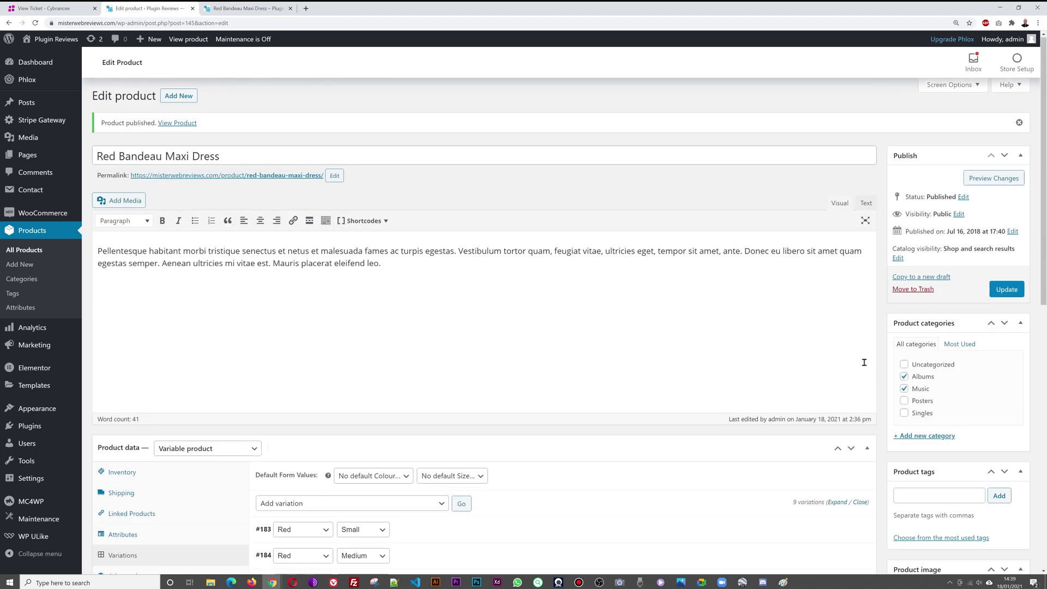
{"action": "left_click", "coordinate": [1007, 289]}
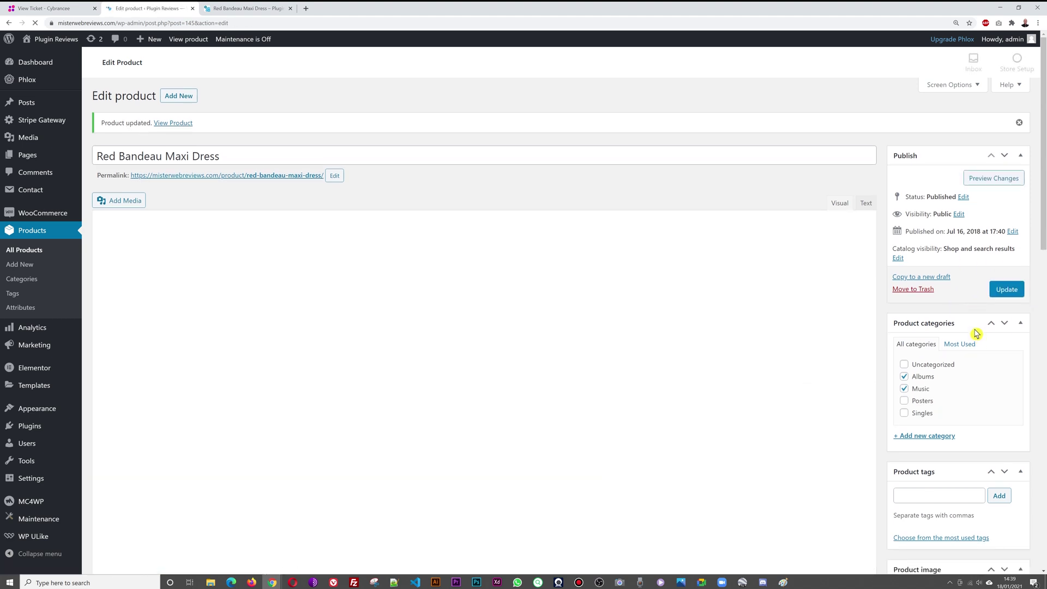
- Reload the dress's shop page and try Red in Small, then Medium
{"action": "left_click", "coordinate": [246, 8]}
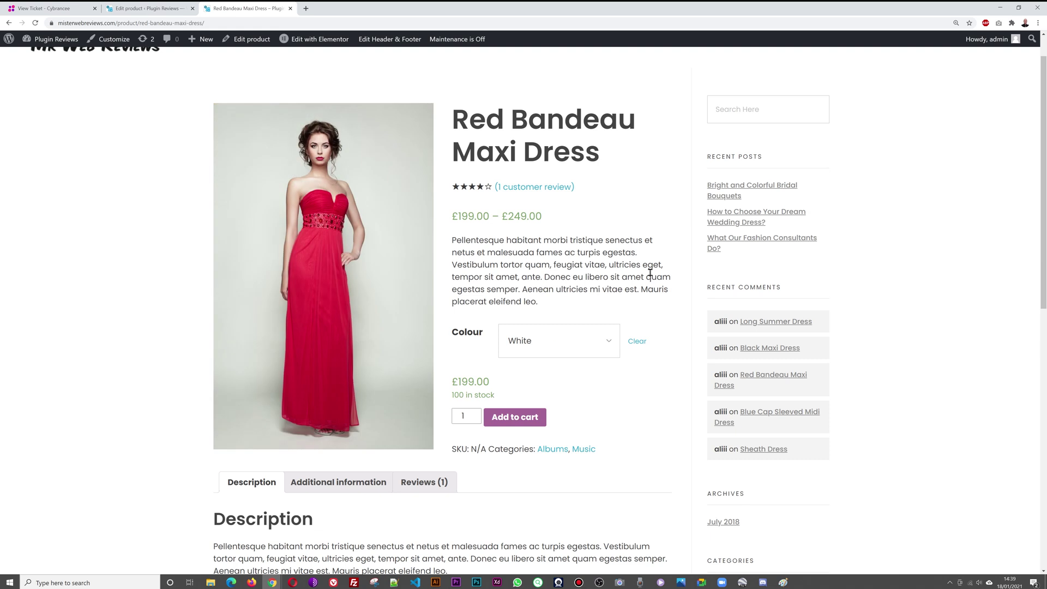
{"action": "key", "text": "F5"}
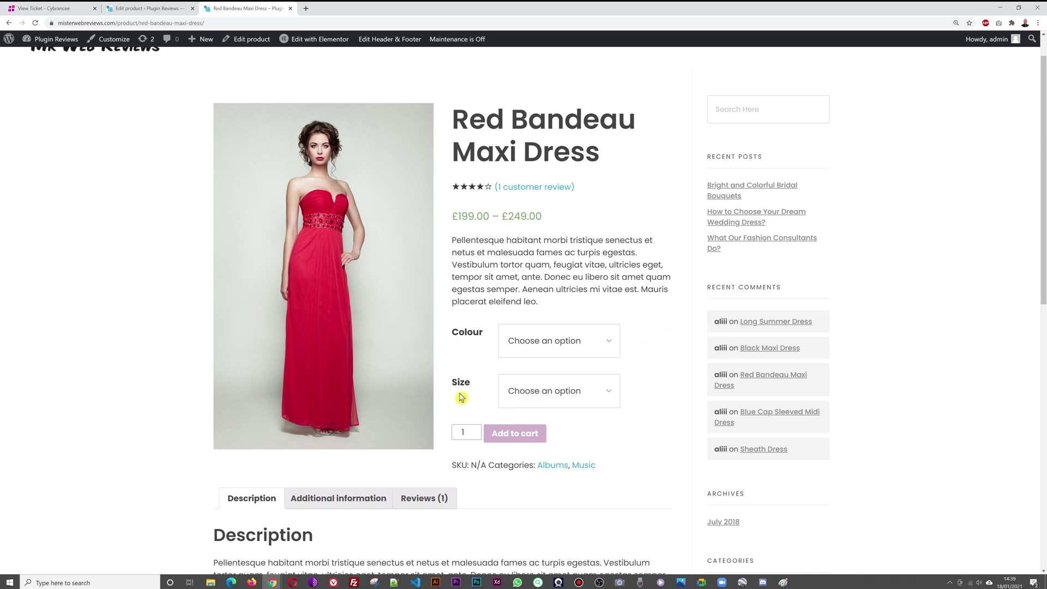
{"action": "left_click", "coordinate": [608, 341]}
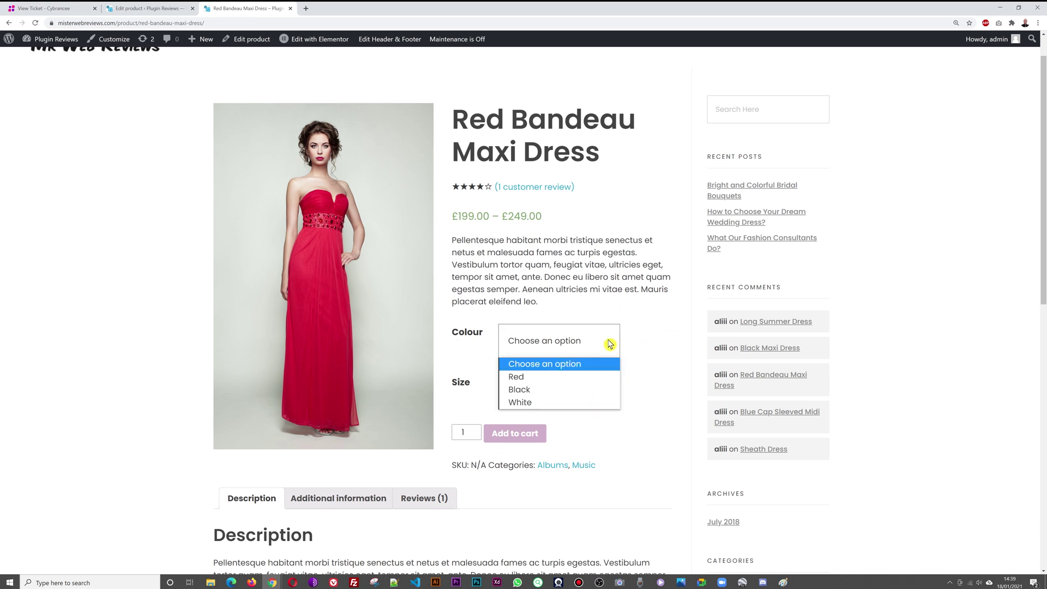
{"action": "left_click", "coordinate": [574, 377]}
{"action": "left_click", "coordinate": [609, 393]}
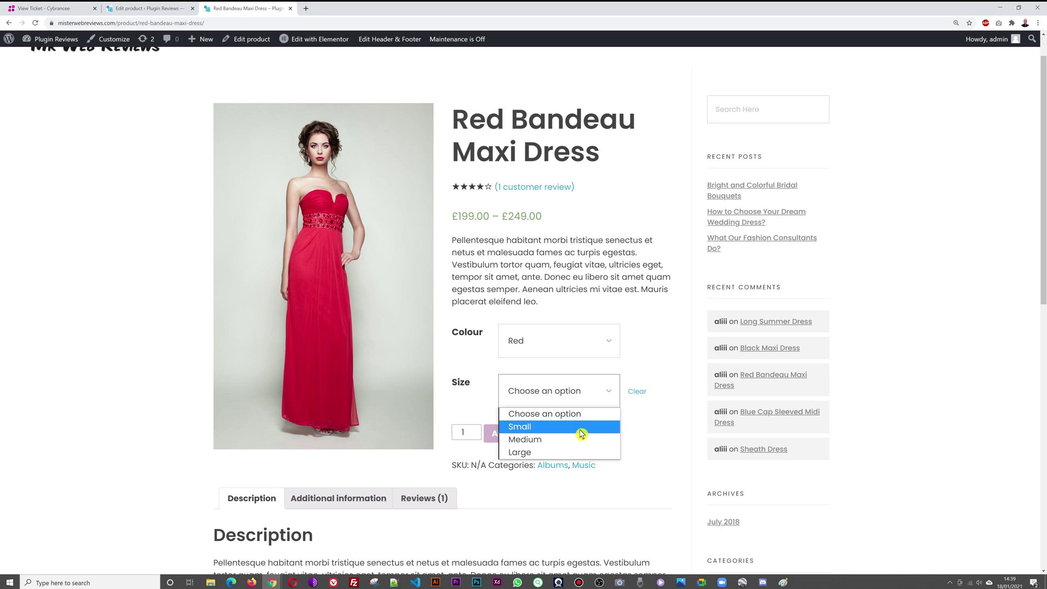
{"action": "left_click", "coordinate": [582, 431]}
{"action": "left_click", "coordinate": [605, 392]}
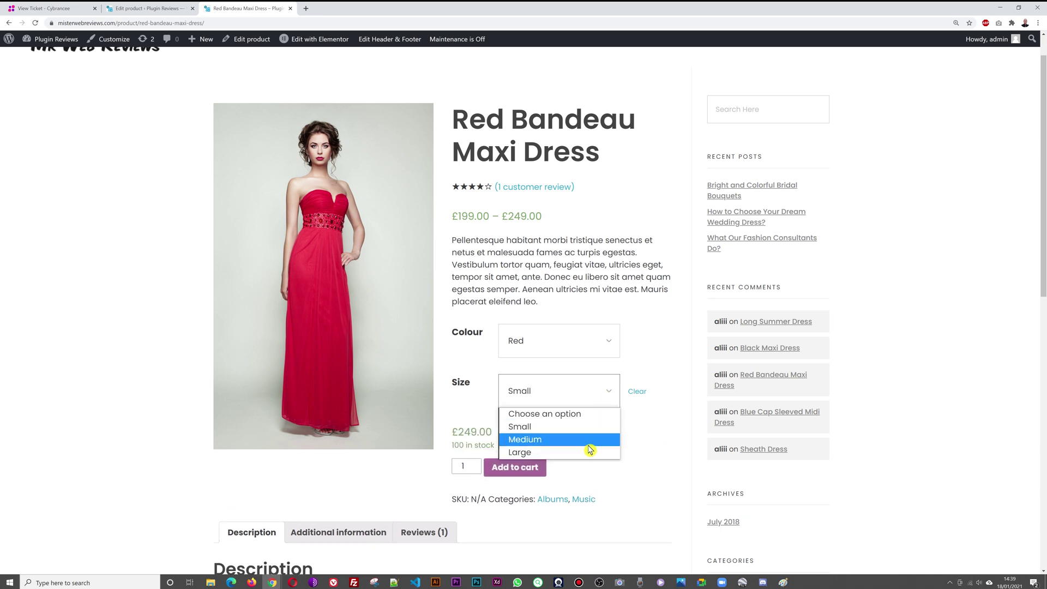
{"action": "left_click", "coordinate": [590, 447]}
- Switch to Black in Small and confirm it shows £199.00 with 100 in stock
{"action": "left_click", "coordinate": [610, 346]}
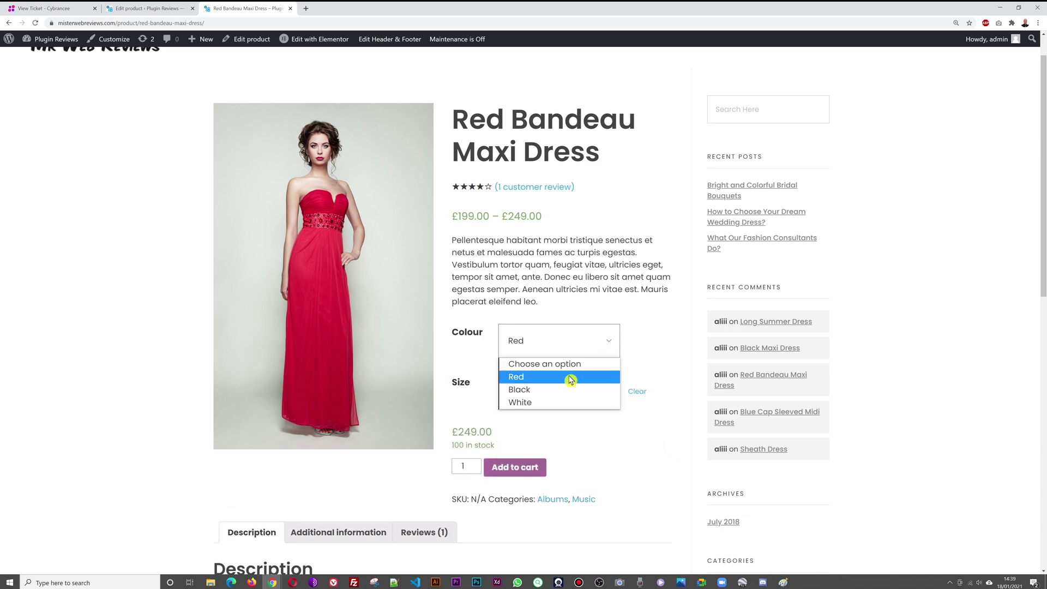
{"action": "left_click", "coordinate": [579, 390]}
{"action": "left_click", "coordinate": [606, 401]}
{"action": "left_click", "coordinate": [582, 431]}
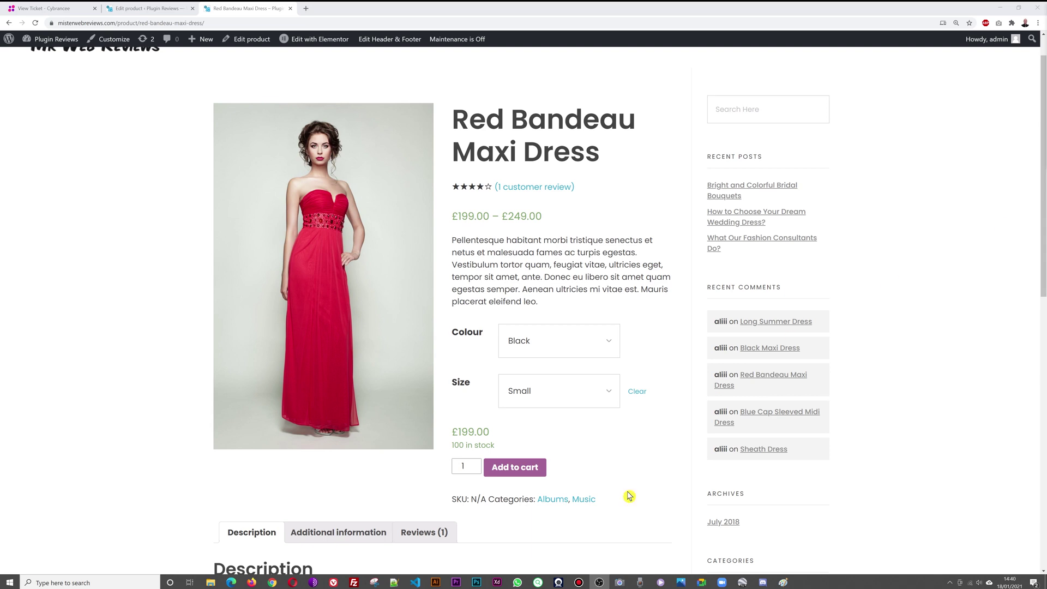
{"action": "left_click", "coordinate": [609, 341]}
{"action": "left_click", "coordinate": [610, 342]}
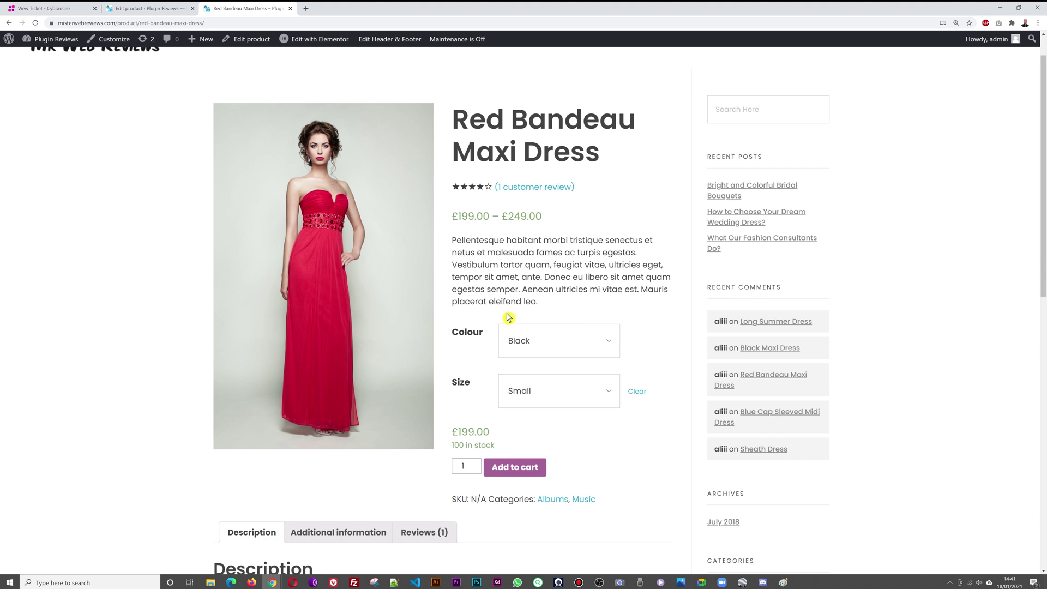
{"action": "left_click", "coordinate": [607, 347]}
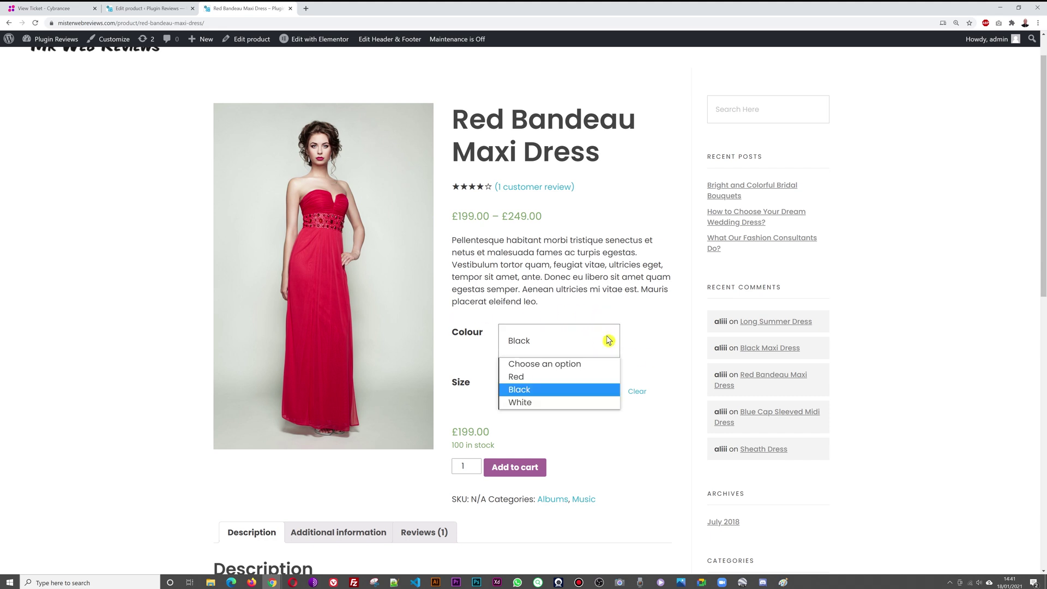
{"action": "left_click", "coordinate": [567, 388]}
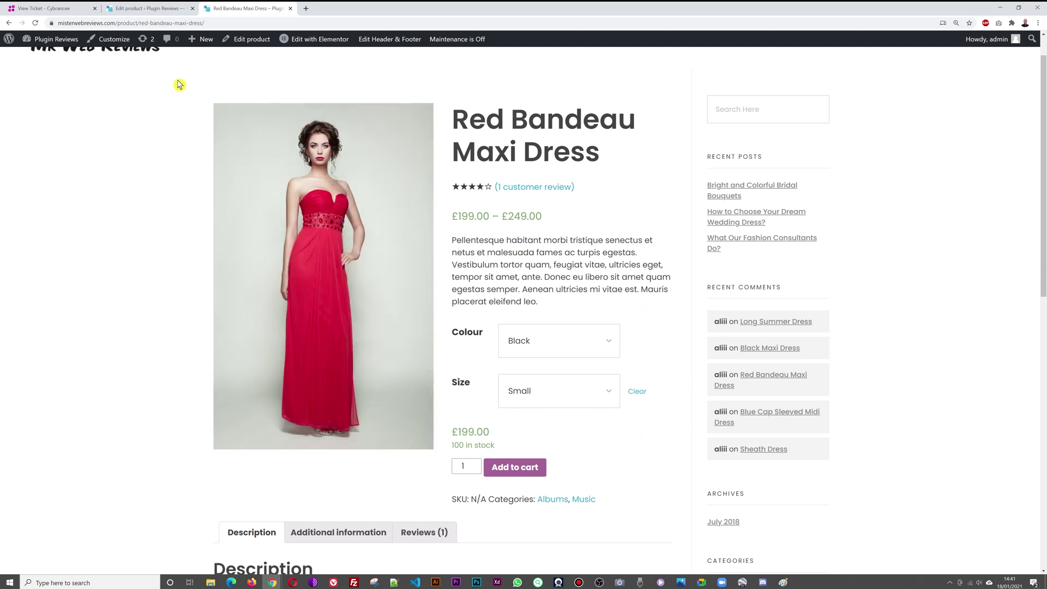
- Leave the dress editor for Plugins > Add New and search 'Variation Swatches for WooCommerce'
{"action": "left_click", "coordinate": [144, 10]}
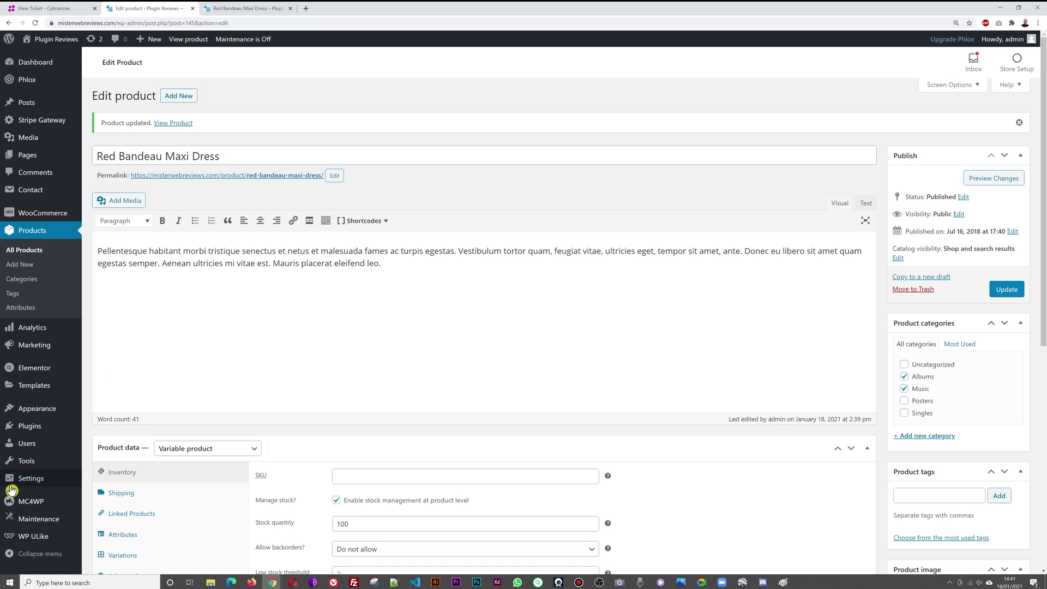
{"action": "mouse_move", "coordinate": [37, 427]}
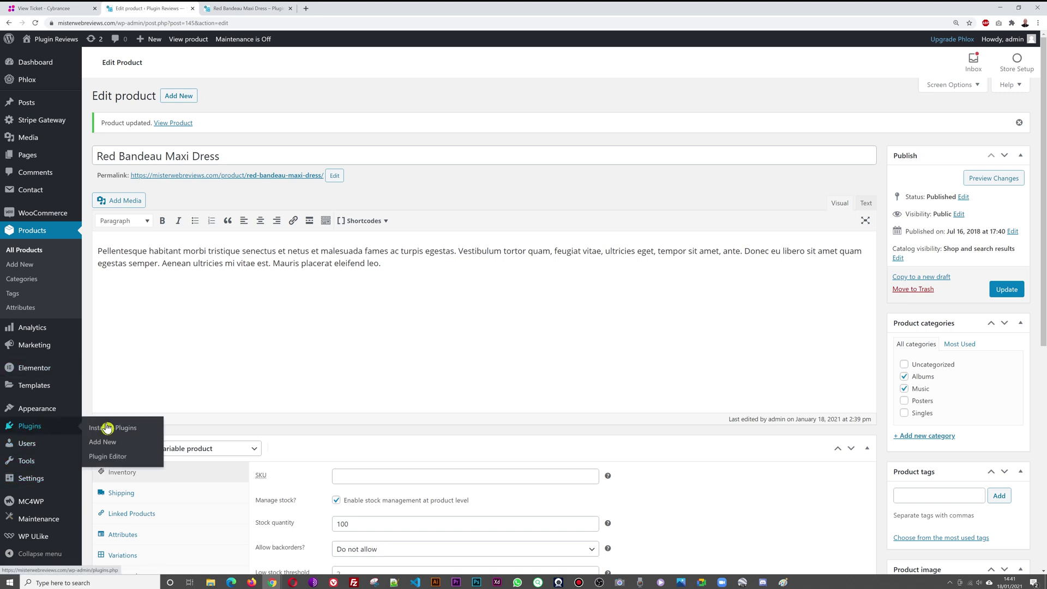
{"action": "left_click", "coordinate": [102, 441]}
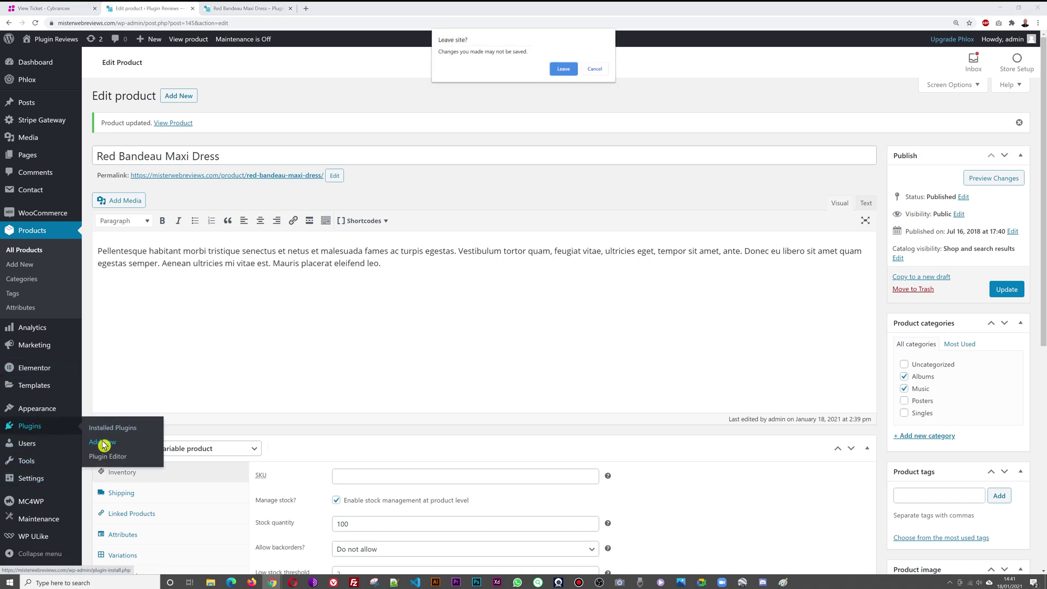
{"action": "left_click", "coordinate": [562, 69]}
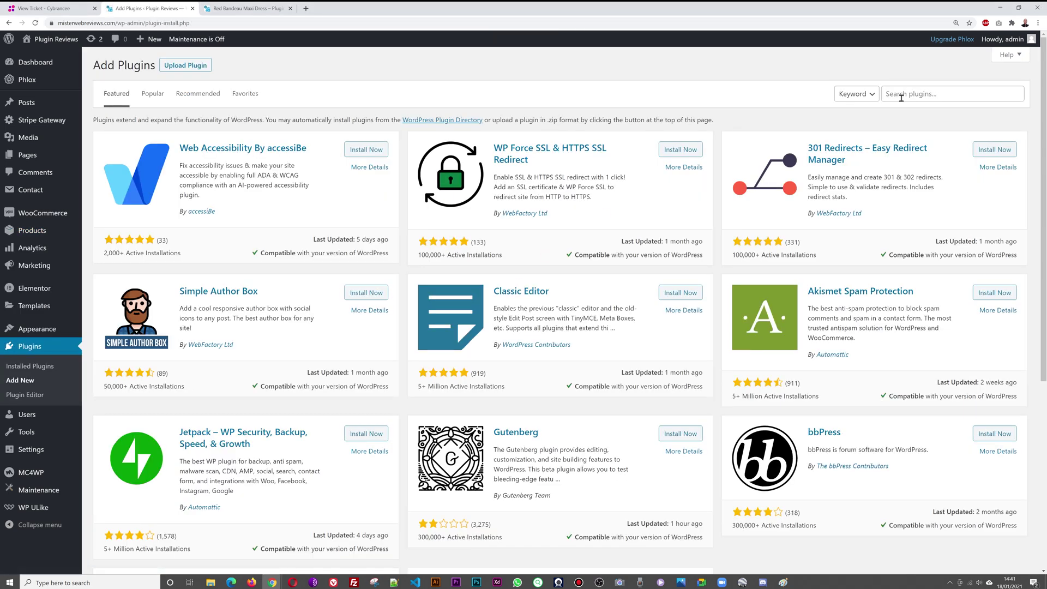
{"action": "left_click", "coordinate": [930, 93]}
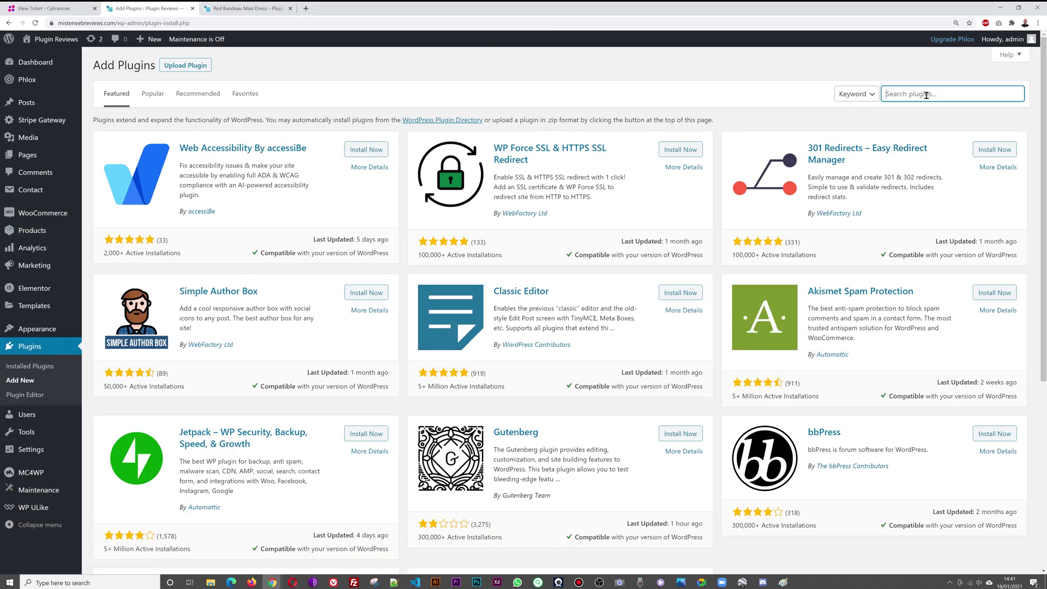
{"action": "type", "text": "Variation Swatches for WooCommerce"}
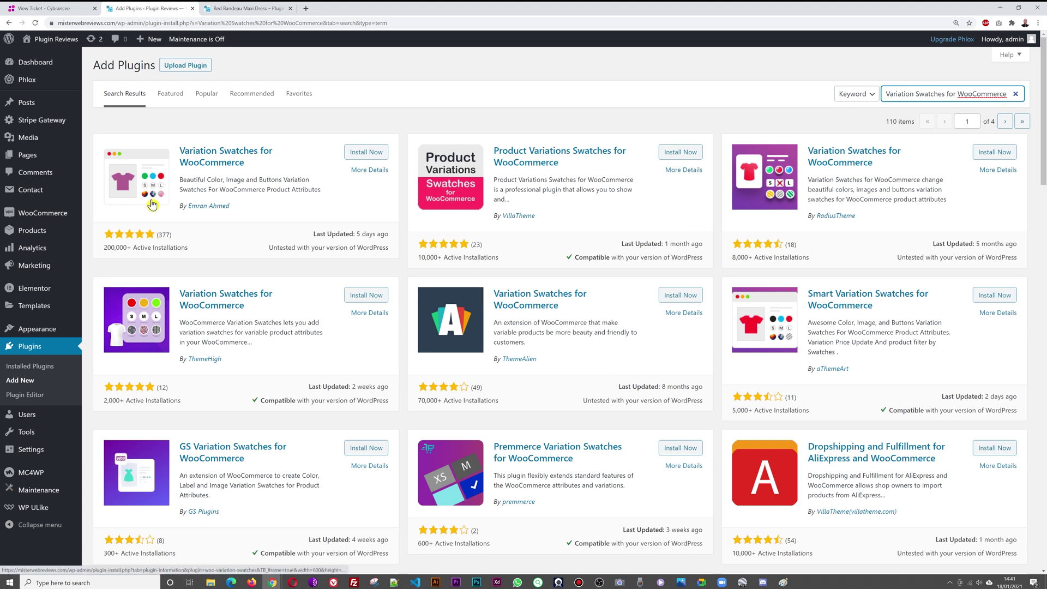
{"action": "left_click", "coordinate": [369, 172]}
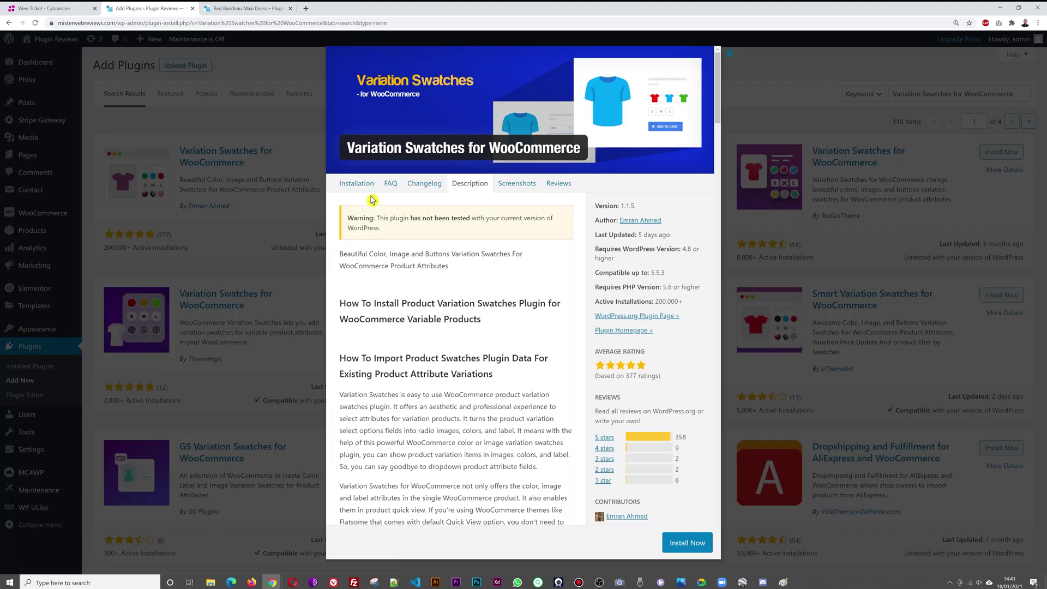
{"action": "left_click", "coordinate": [510, 186]}
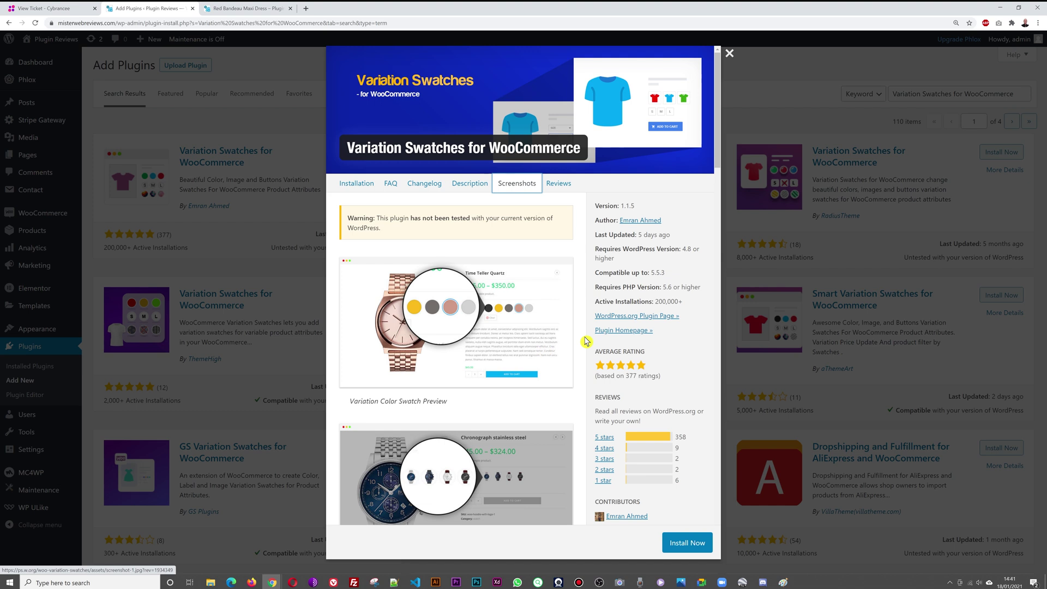
{"action": "scroll", "coordinate": [585, 341], "scroll_direction": "down", "scroll_amount": 1}
{"action": "scroll", "coordinate": [585, 341], "scroll_direction": "up", "scroll_amount": 1}
{"action": "scroll", "coordinate": [559, 323], "scroll_direction": "down", "scroll_amount": 3}
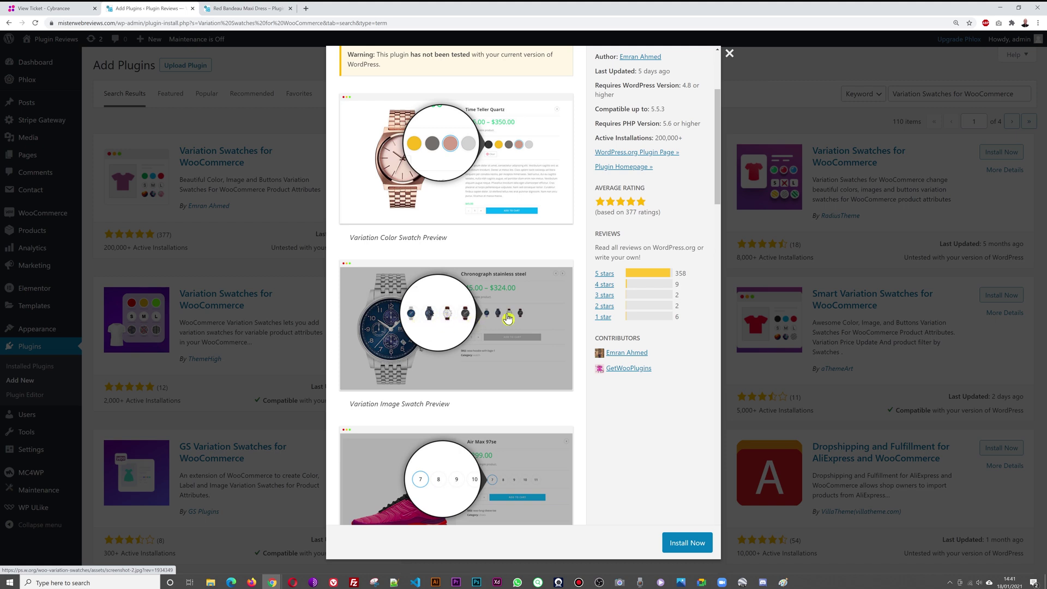
{"action": "scroll", "coordinate": [563, 320], "scroll_direction": "down", "scroll_amount": 3}
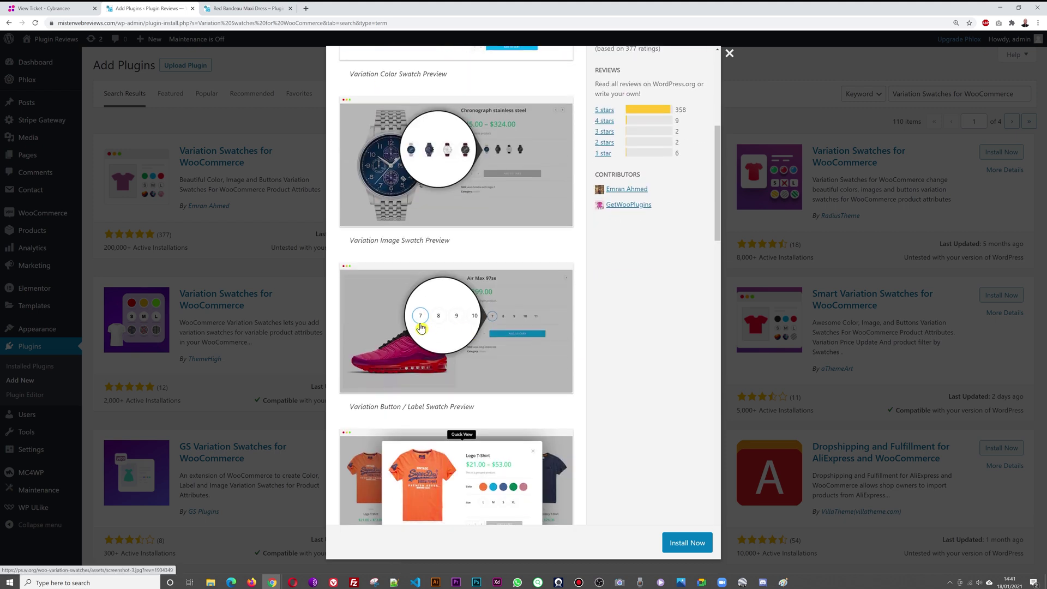
{"action": "scroll", "coordinate": [550, 330], "scroll_direction": "down", "scroll_amount": 2}
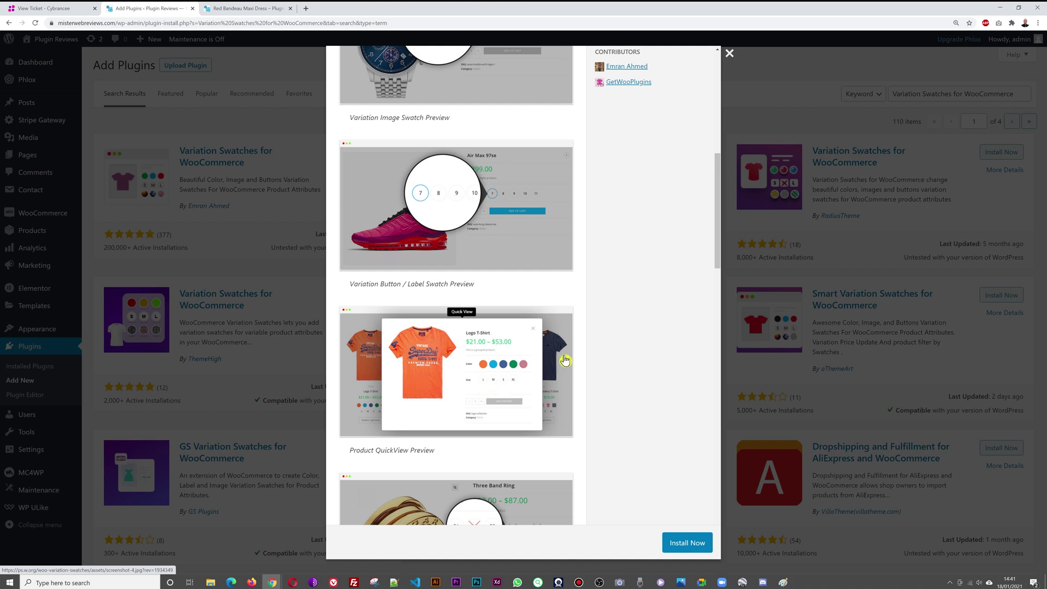
{"action": "scroll", "coordinate": [570, 343], "scroll_direction": "down", "scroll_amount": 3}
{"action": "scroll", "coordinate": [568, 363], "scroll_direction": "down", "scroll_amount": 2}
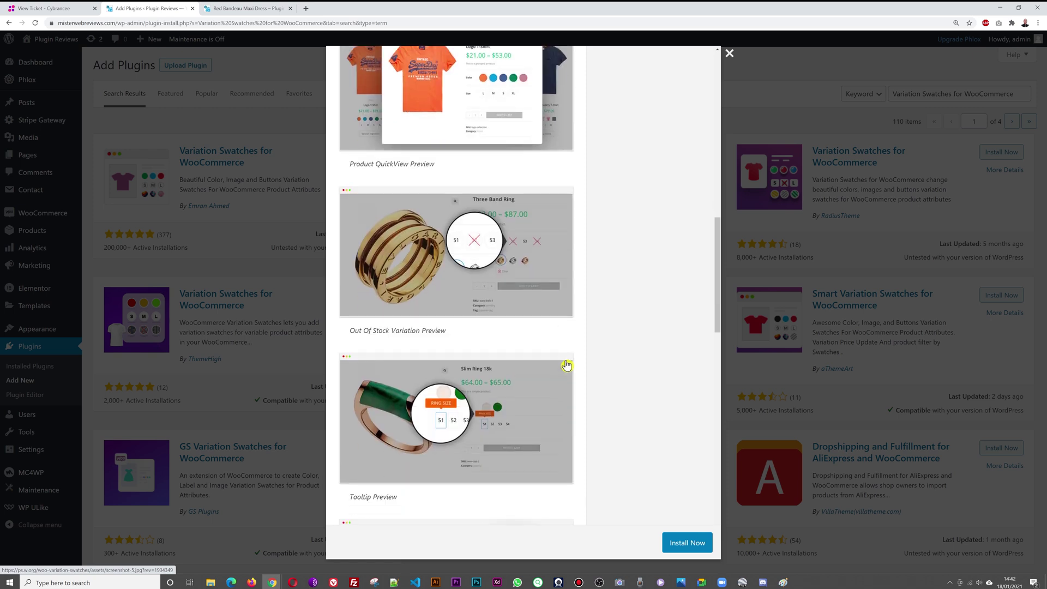
{"action": "scroll", "coordinate": [569, 363], "scroll_direction": "up", "scroll_amount": 10}
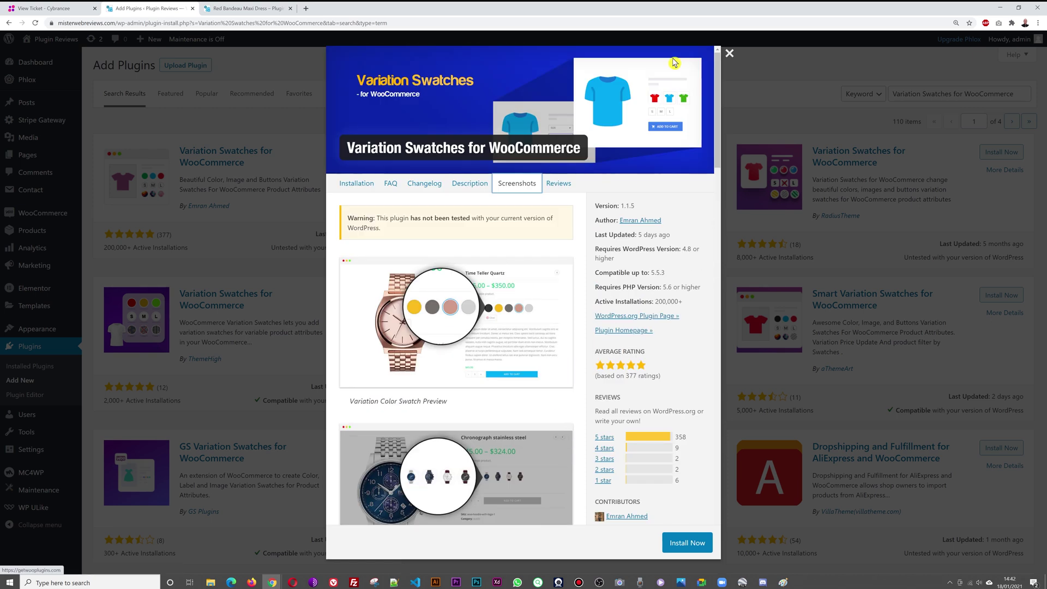
{"action": "left_click", "coordinate": [730, 53]}
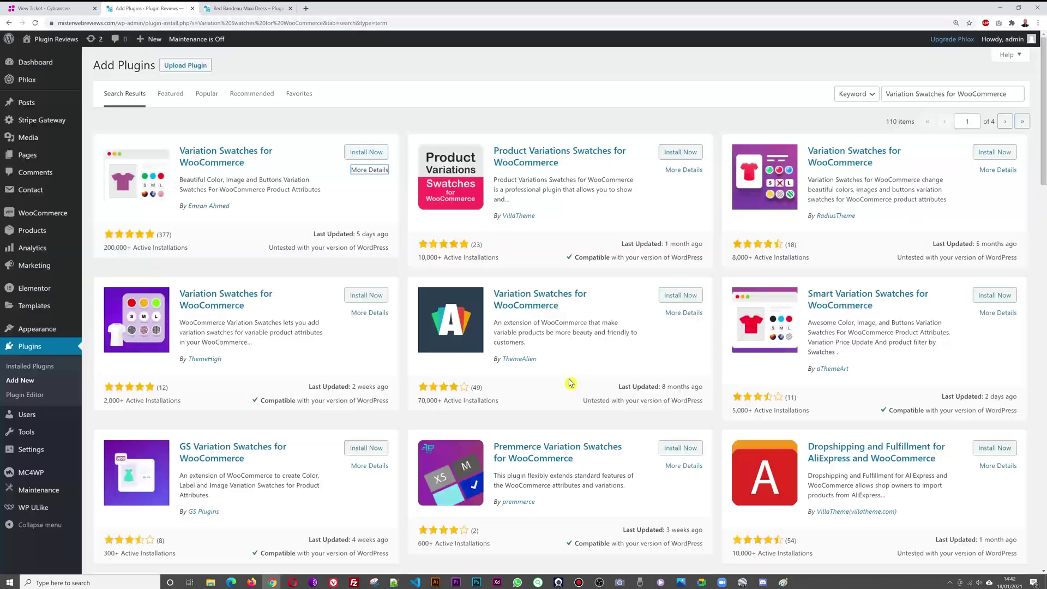
- Install the first Variation Swatches for WooCommerce plugin result and return to the dress page
{"action": "left_click", "coordinate": [366, 153]}
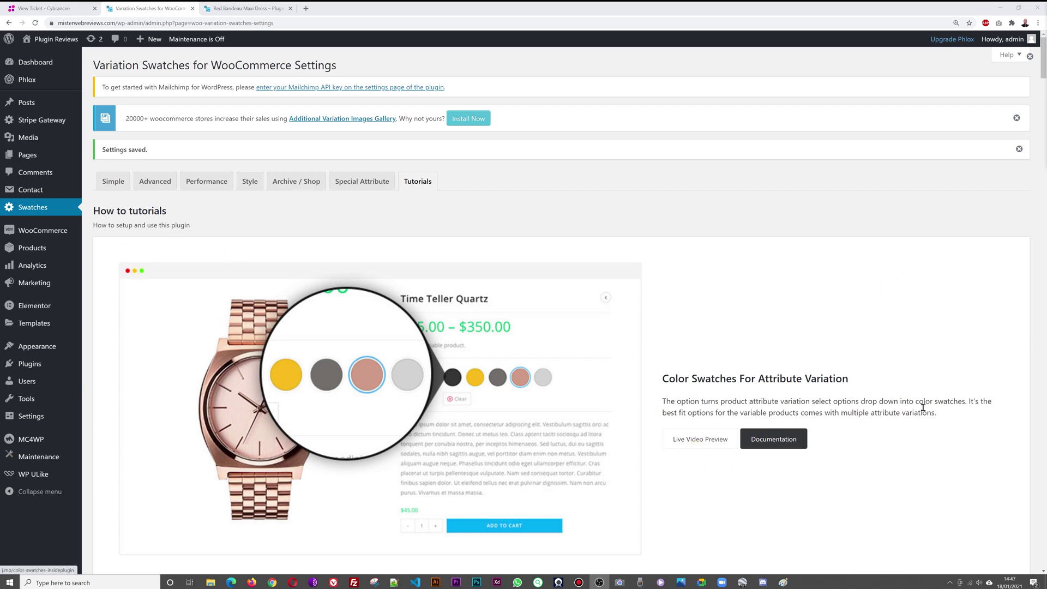
{"action": "scroll", "coordinate": [922, 406], "scroll_direction": "down", "scroll_amount": 5}
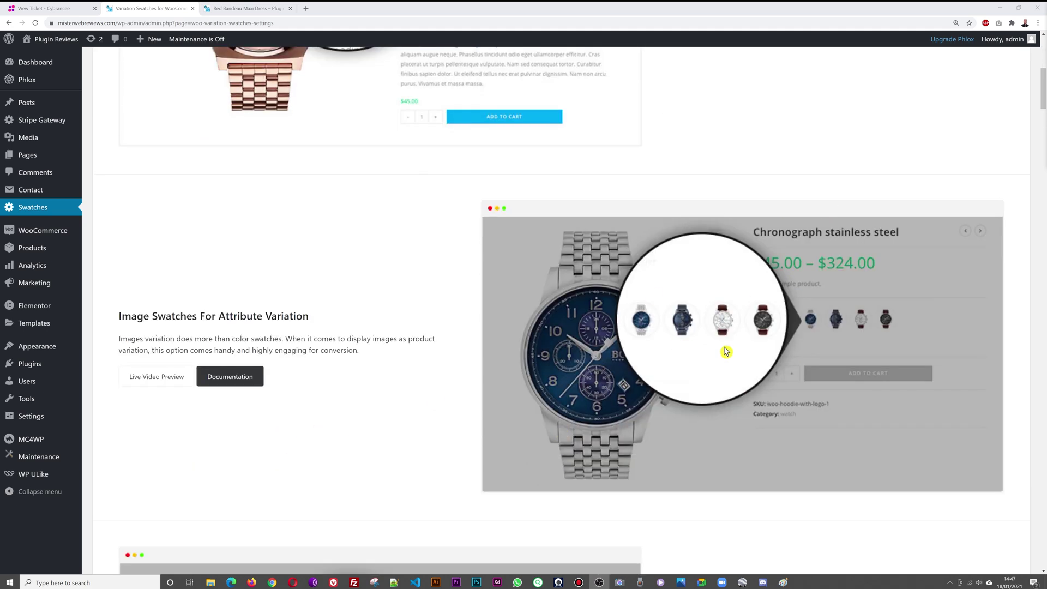
{"action": "scroll", "coordinate": [809, 423], "scroll_direction": "down", "scroll_amount": 5}
{"action": "scroll", "coordinate": [927, 412], "scroll_direction": "up", "scroll_amount": 12}
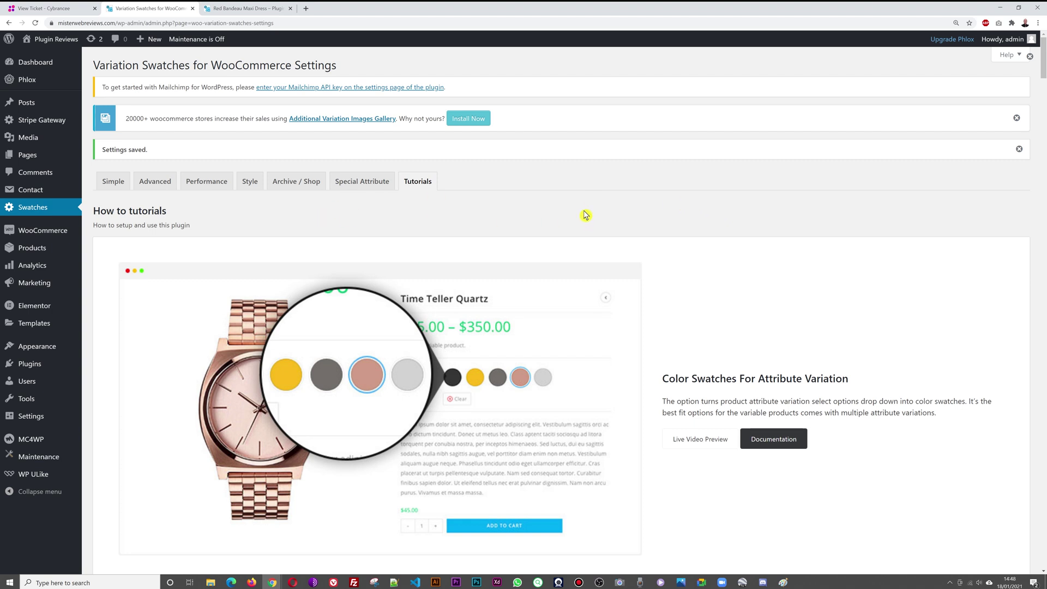
{"action": "left_click", "coordinate": [251, 9]}
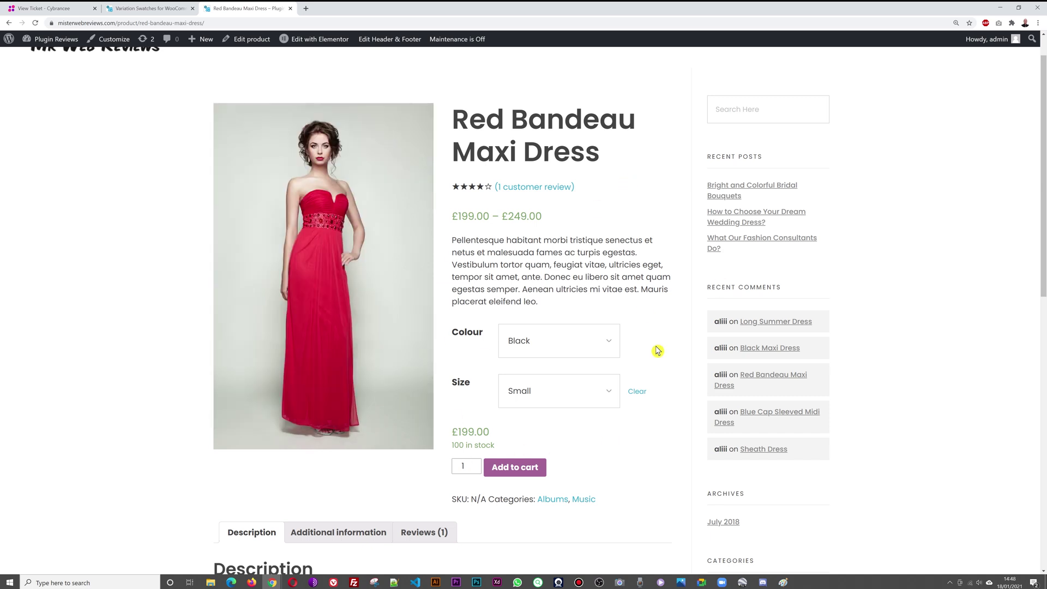
- Refresh the dress page so Colour (Red, Black, White) and Size (Small, Medium, Large) show as swatches
{"action": "left_click", "coordinate": [610, 341]}
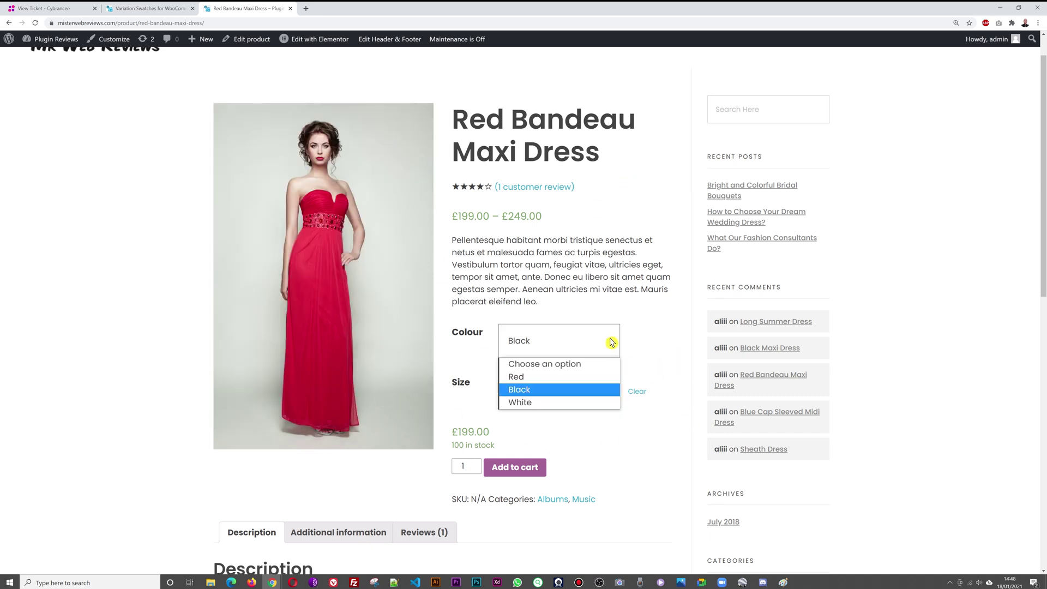
{"action": "left_click", "coordinate": [611, 342]}
{"action": "left_click", "coordinate": [148, 9]}
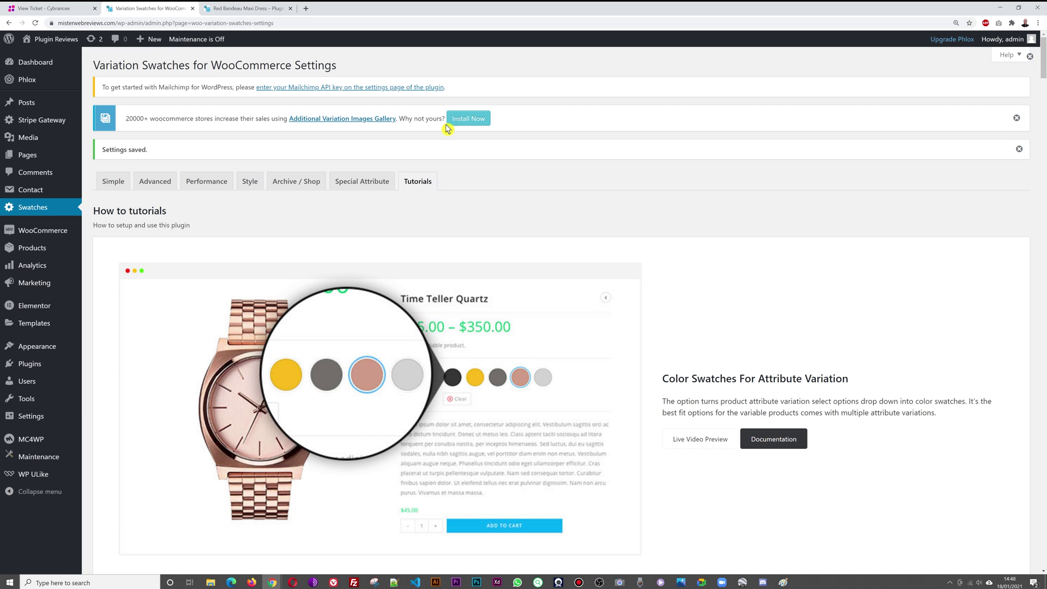
{"action": "left_click", "coordinate": [246, 9]}
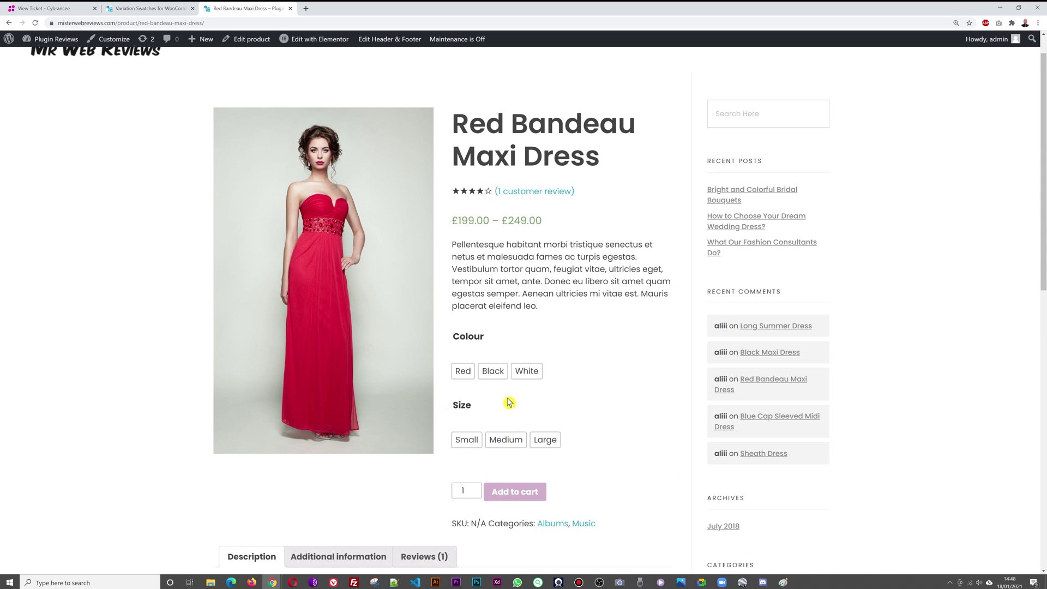
- Click through Red, White and Small, Medium, Large swatches, ending on Red in Small at £249.00
{"action": "left_click", "coordinate": [465, 374]}
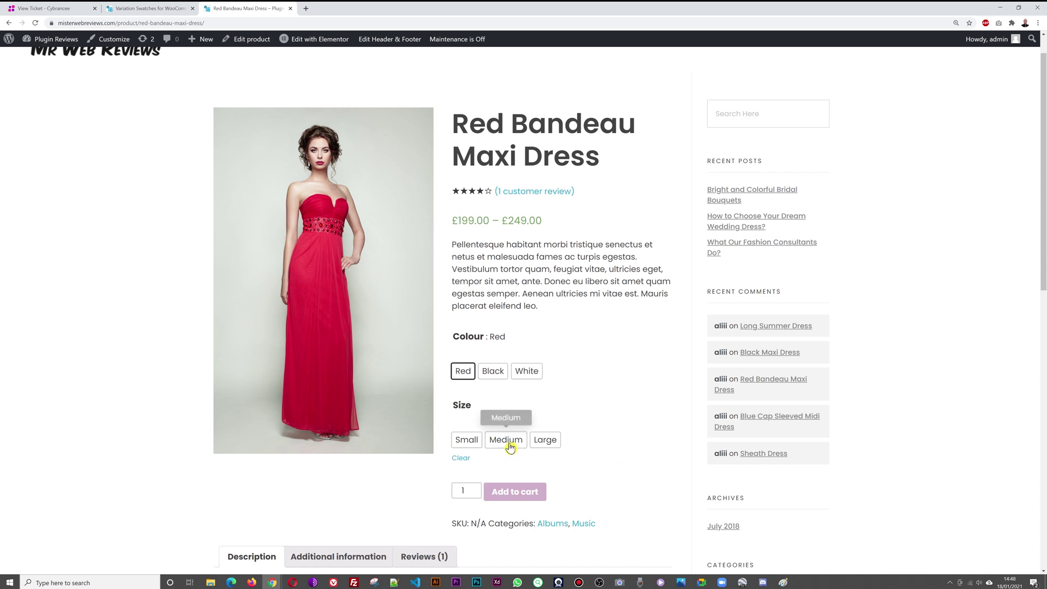
{"action": "left_click", "coordinate": [473, 441]}
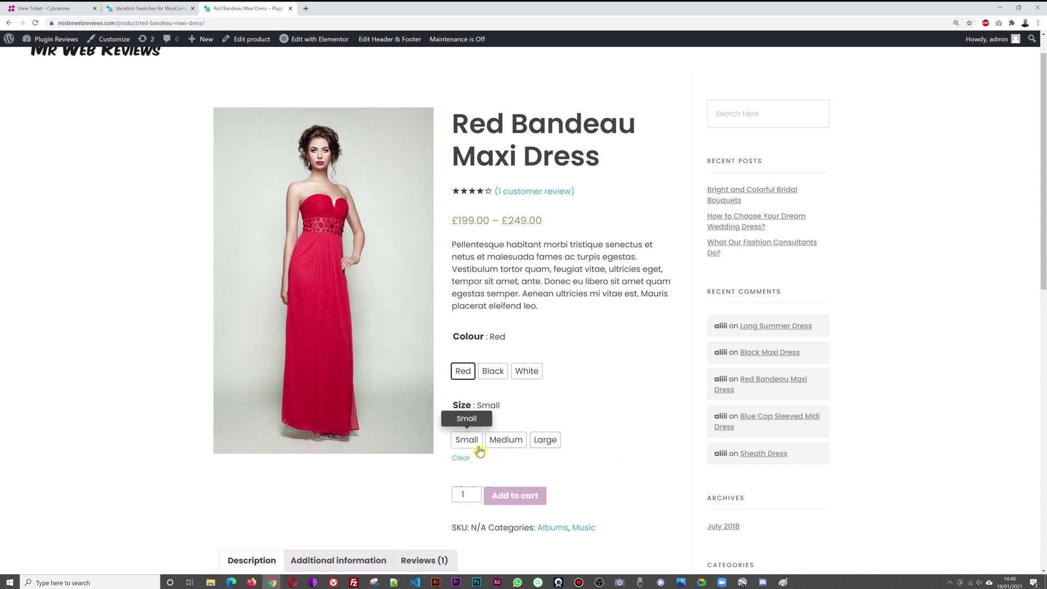
{"action": "left_click", "coordinate": [510, 441]}
{"action": "left_click", "coordinate": [551, 443]}
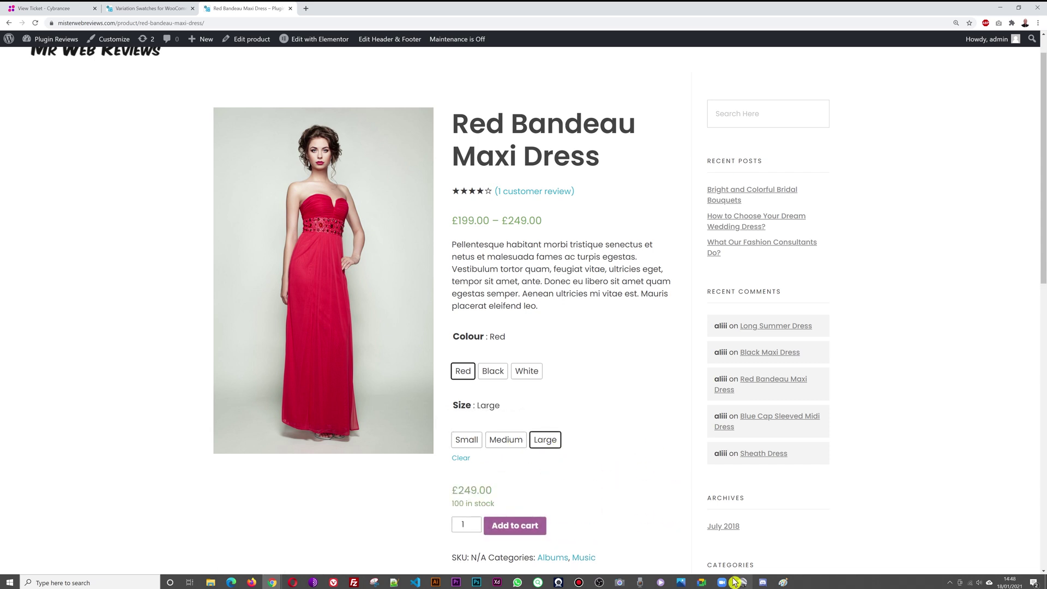
{"action": "left_click", "coordinate": [535, 375]}
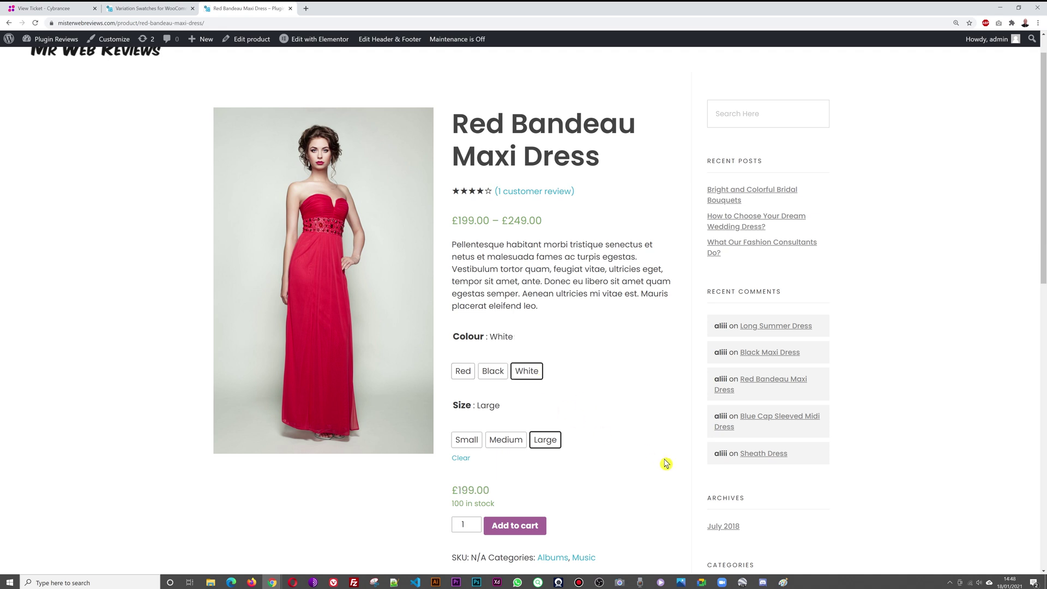
{"action": "left_click", "coordinate": [506, 442]}
{"action": "left_click", "coordinate": [470, 444]}
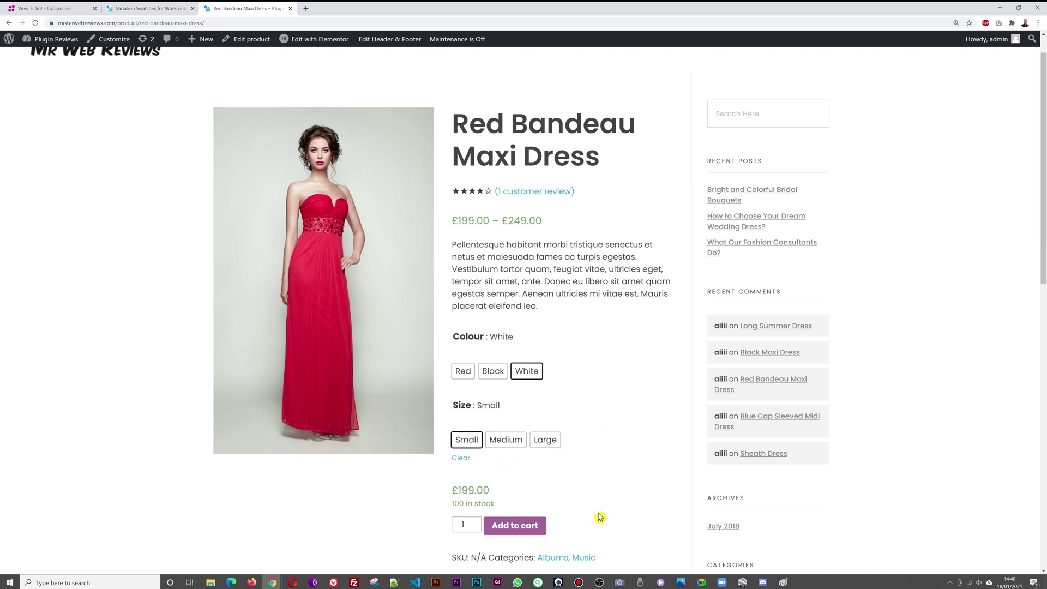
{"action": "left_click", "coordinate": [463, 375]}
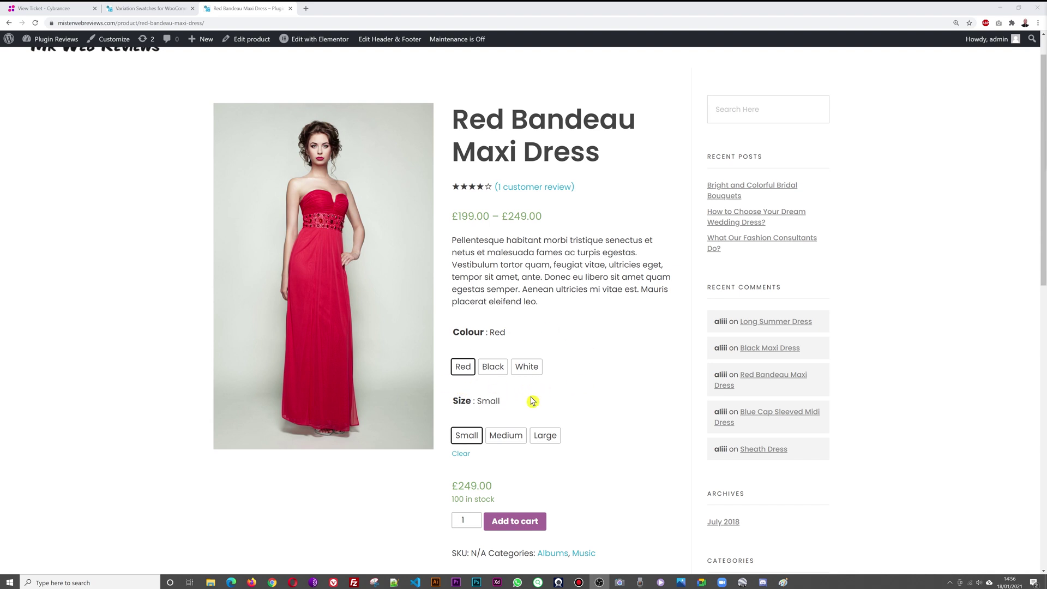
- Open the Variation Swatches Style settings, then follow the link to the premium upgrade page
{"action": "left_click", "coordinate": [150, 8]}
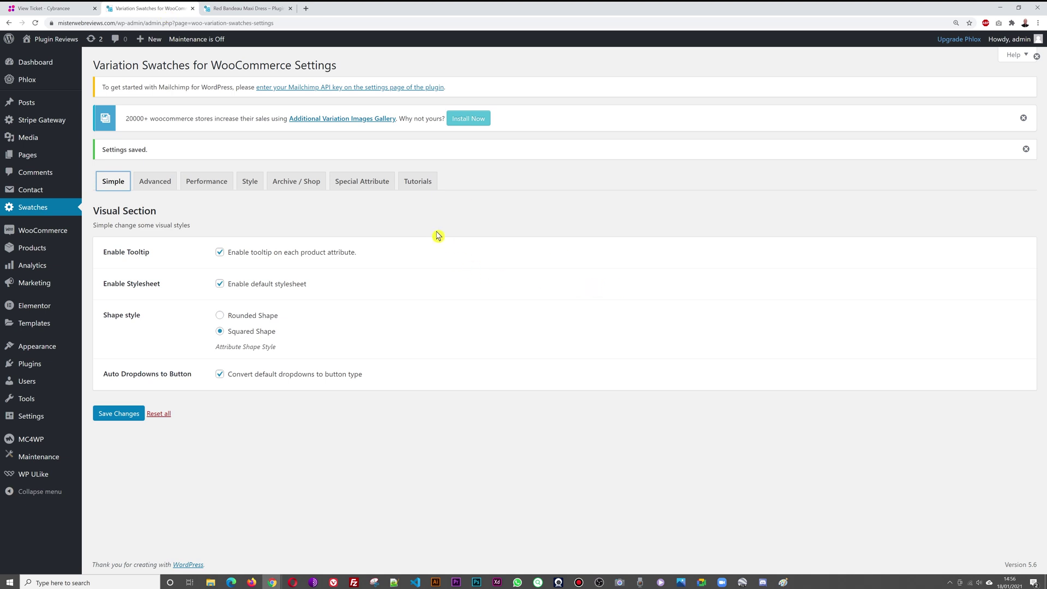
{"action": "left_click", "coordinate": [249, 183]}
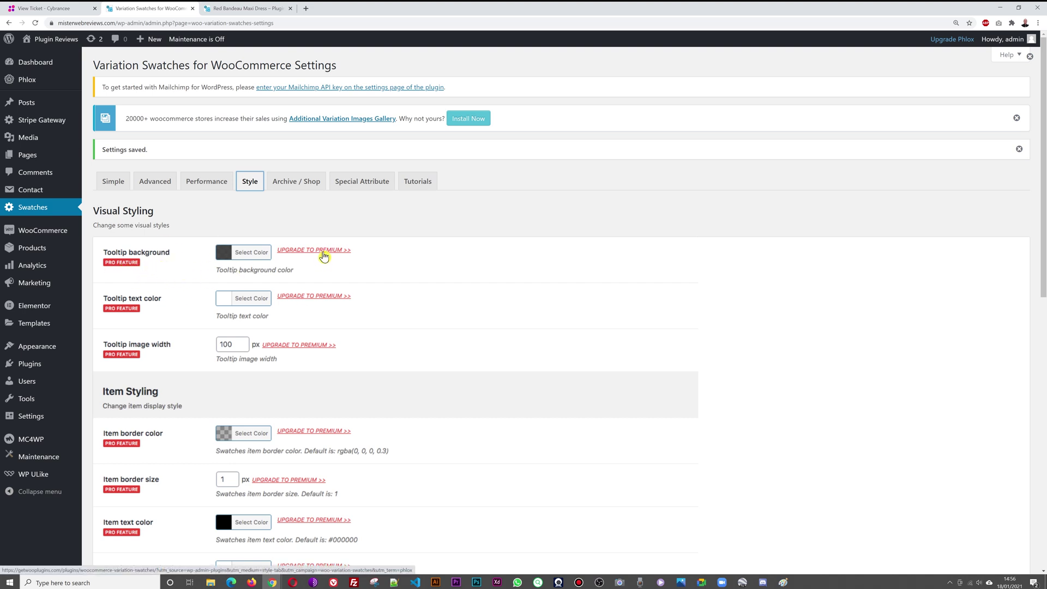
{"action": "left_click", "coordinate": [324, 253]}
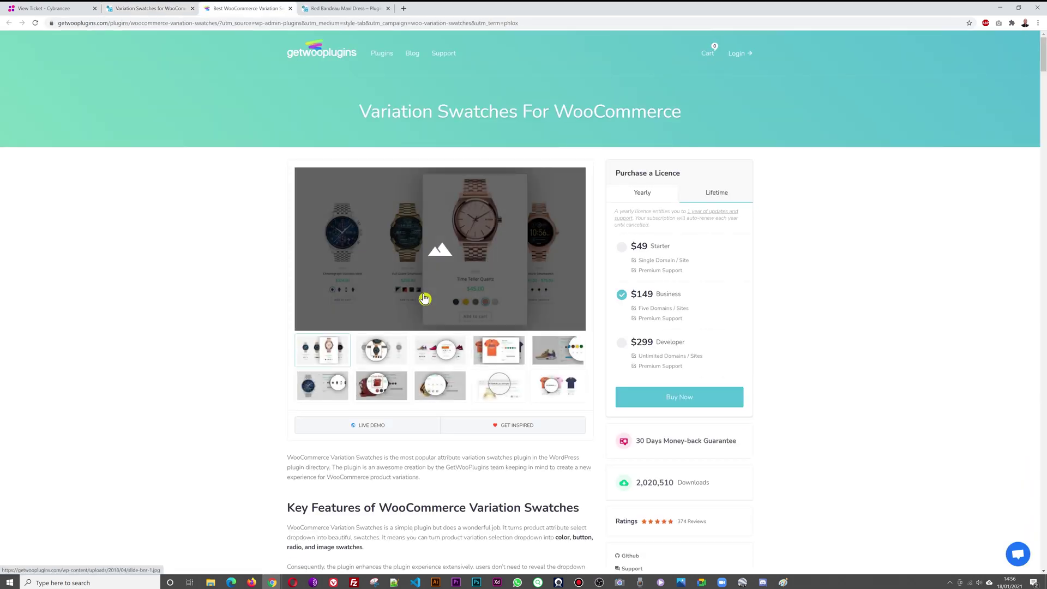
- Select the $49 Starter licence on the getwooplugins.com pricing page
{"action": "left_click", "coordinate": [622, 251]}
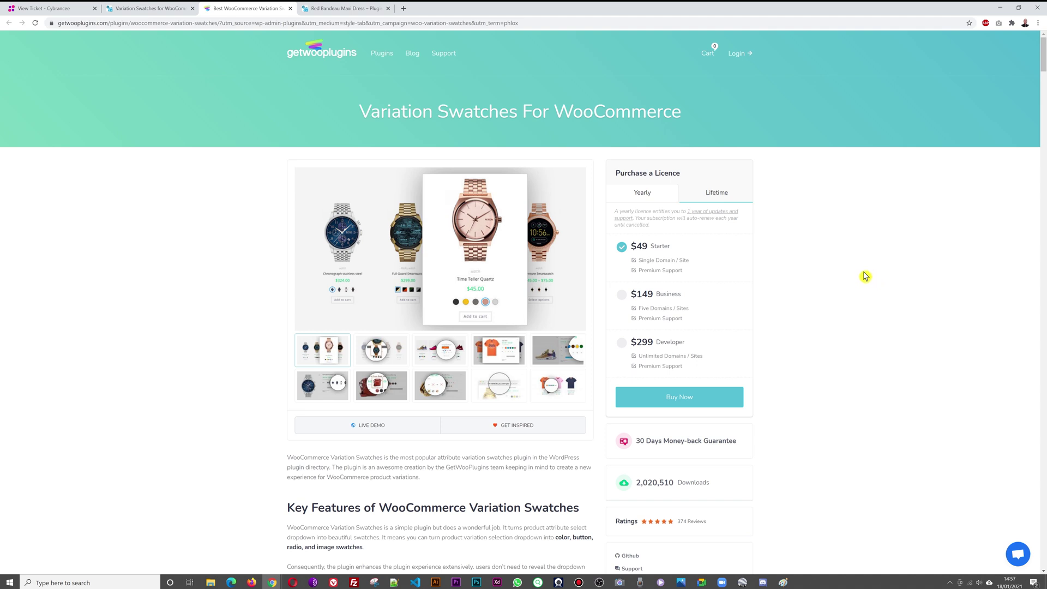
{"action": "scroll", "coordinate": [863, 276], "scroll_direction": "down", "scroll_amount": 2}
{"action": "scroll", "coordinate": [791, 338], "scroll_direction": "up", "scroll_amount": 2}
{"action": "left_click", "coordinate": [326, 9]}
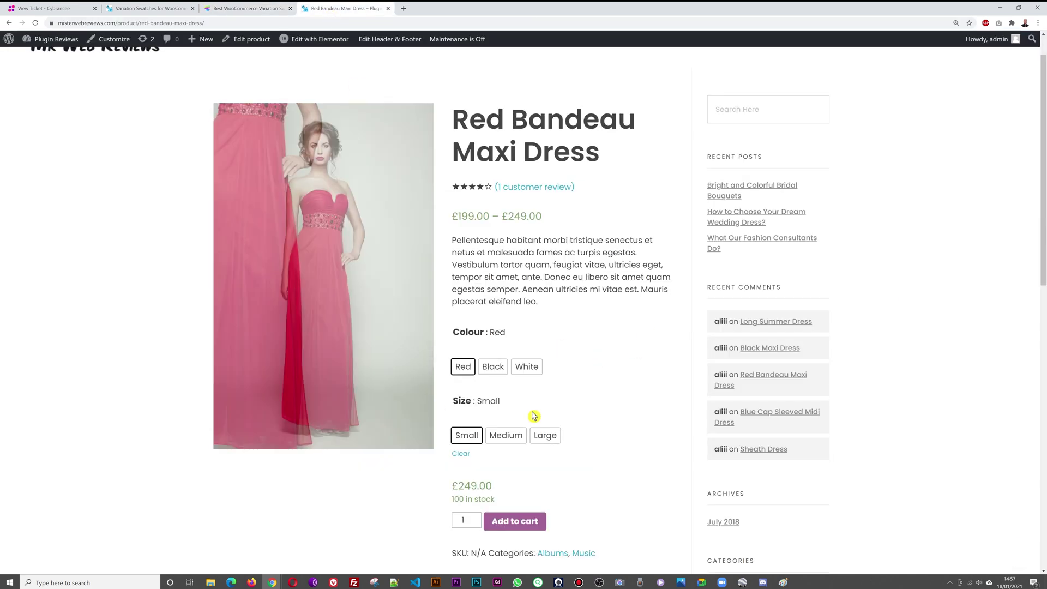
{"action": "triple_click", "coordinate": [668, 392]}
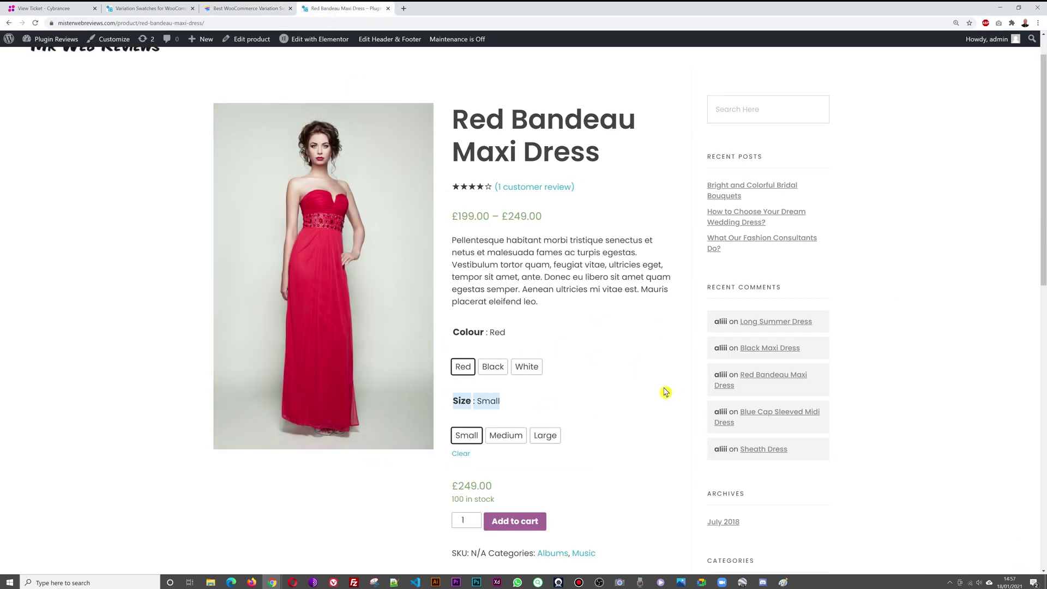
{"action": "left_click", "coordinate": [665, 392]}
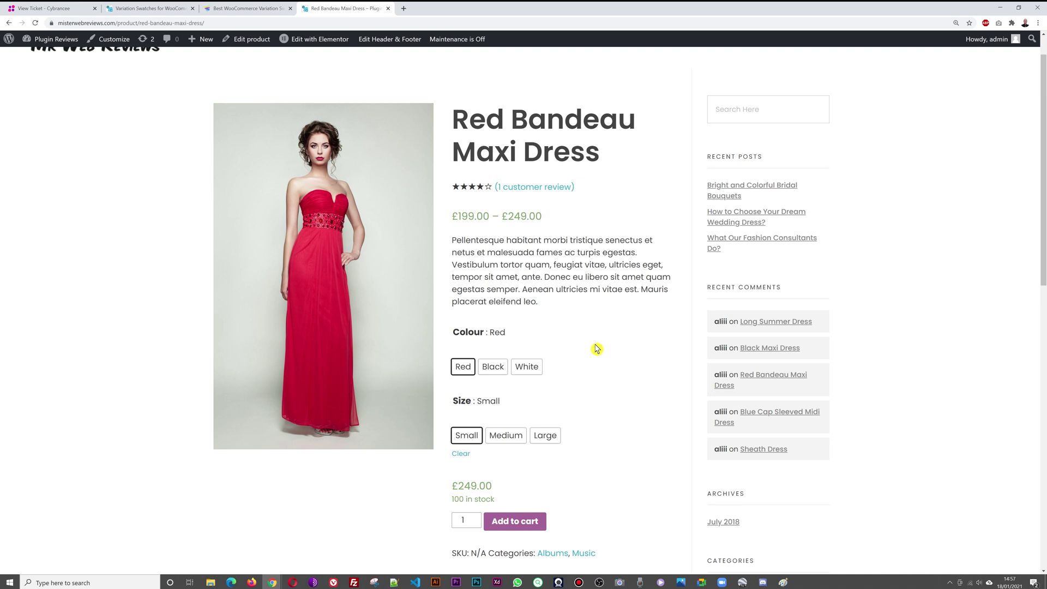
{"action": "key", "text": "alt+Tab"}
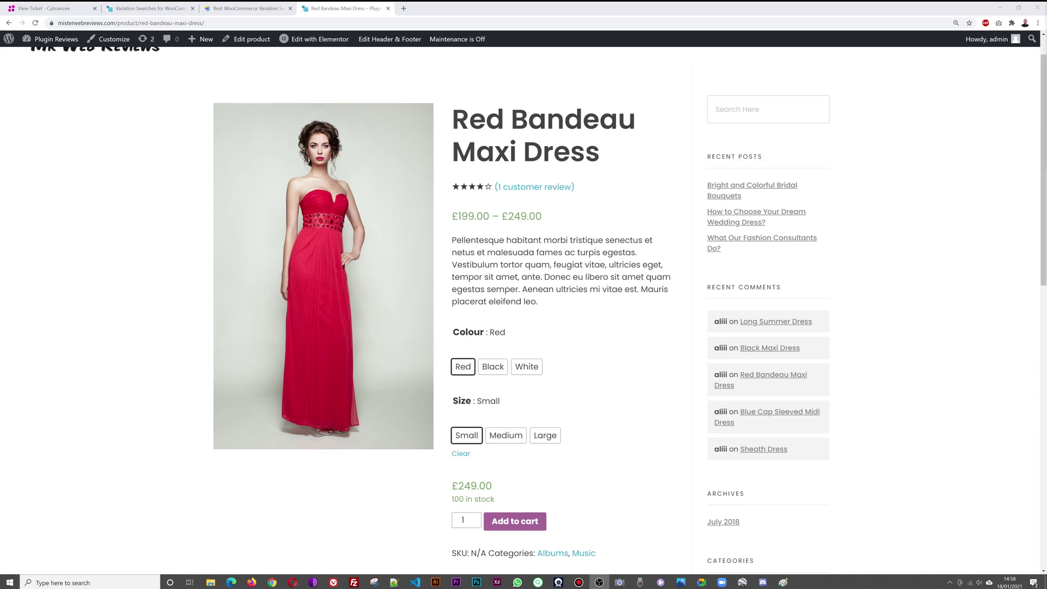